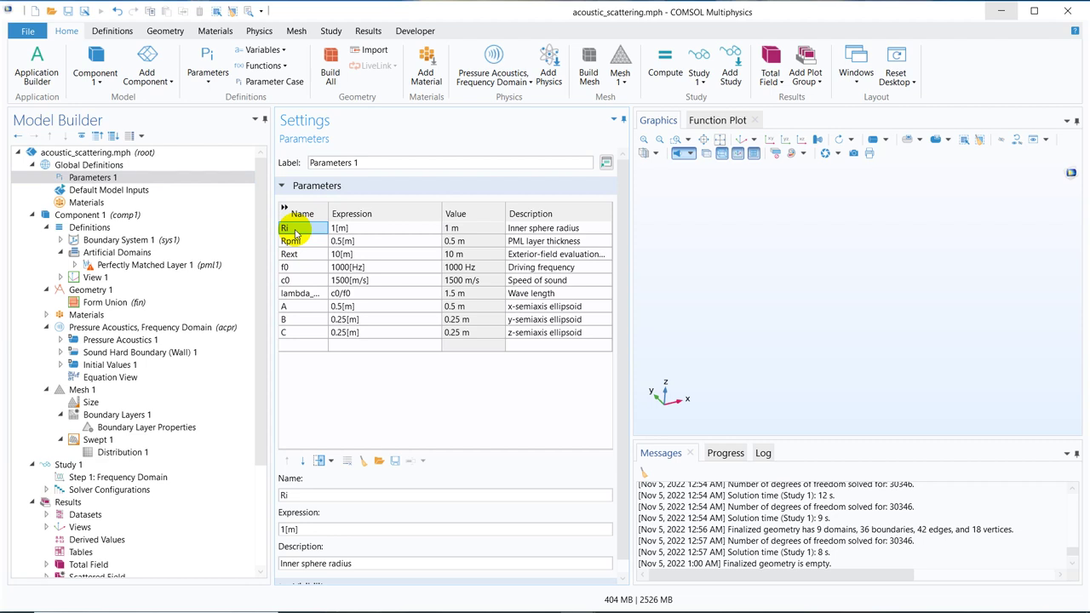
Review the global parameters for PML thickness, exterior-field distance, driving frequency, speed of sound, wavelength and ellipsoid semiaxes.
left_click(295, 242)
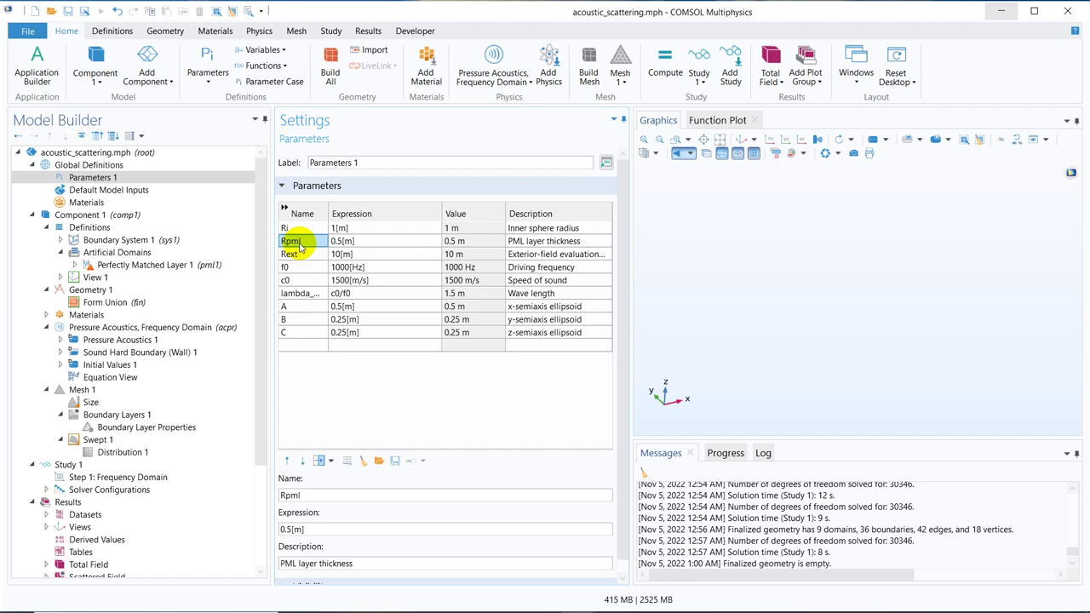
left_click(296, 254)
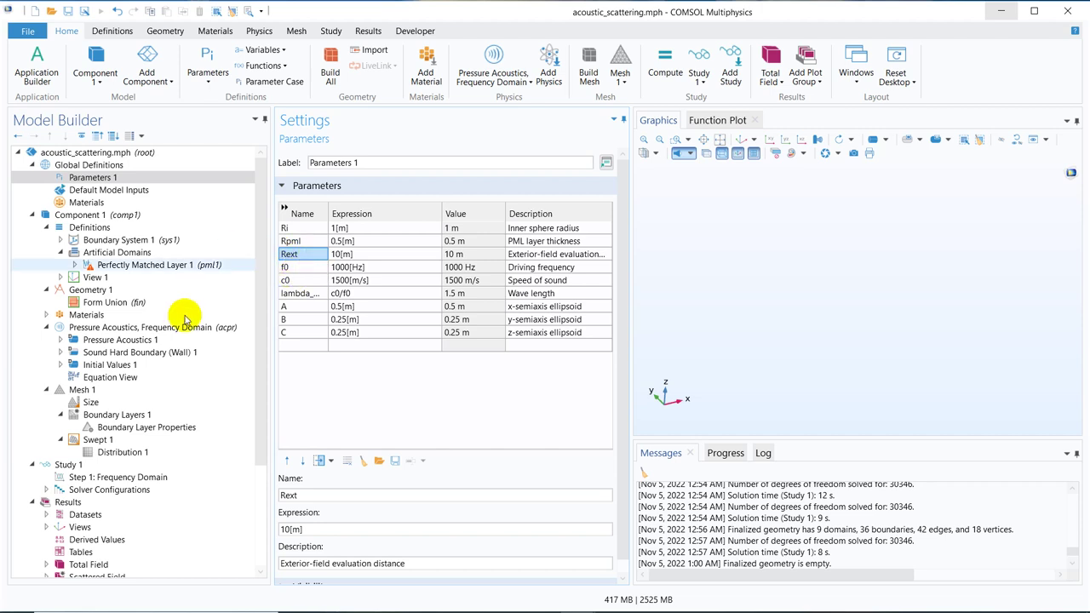
left_click(292, 269)
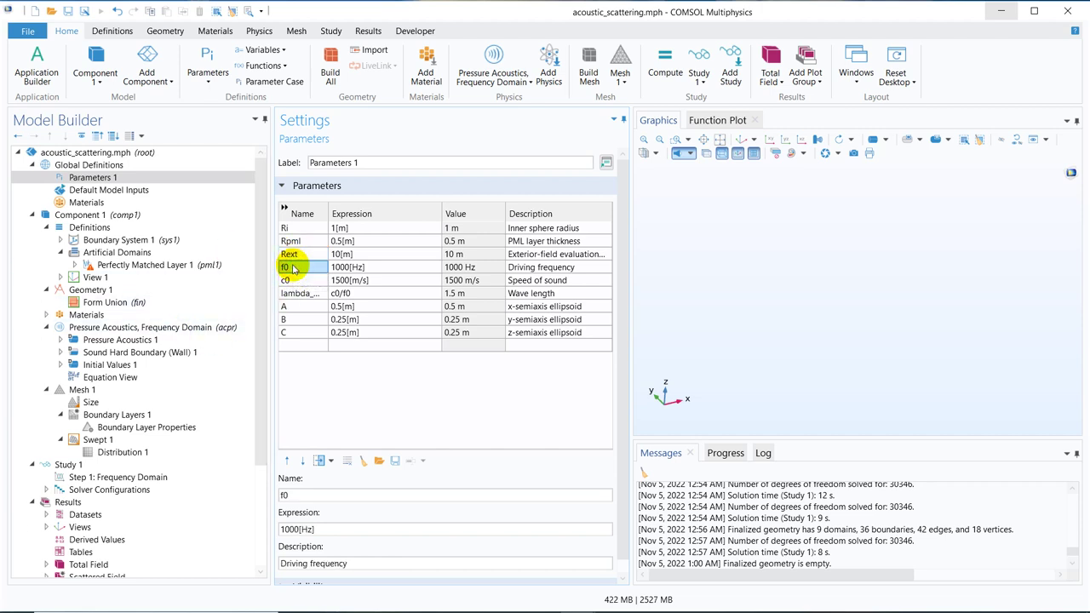
left_click(298, 282)
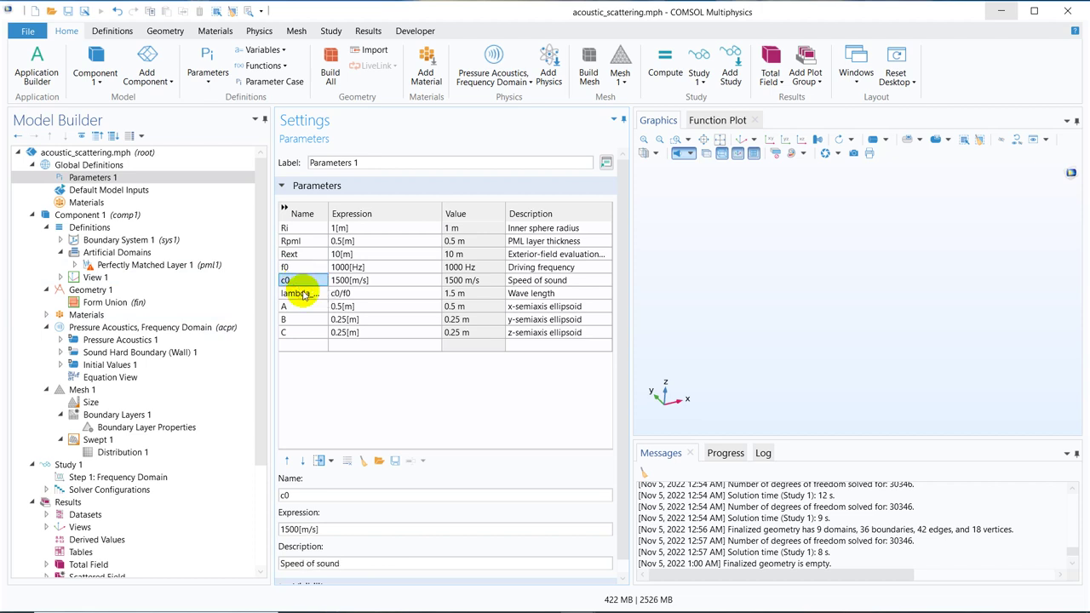
left_click(303, 294)
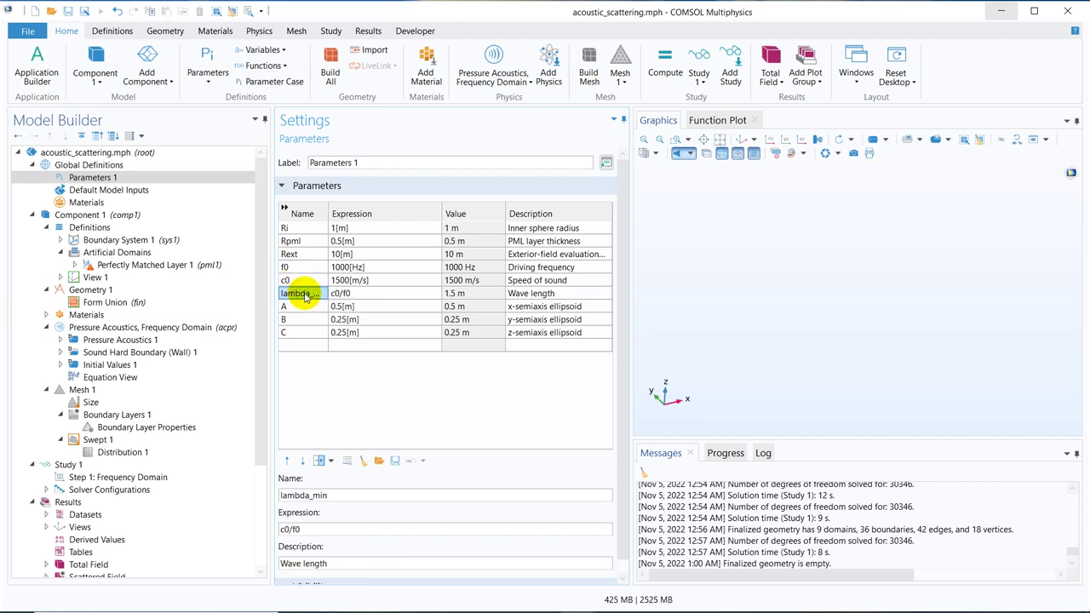
left_click_drag(293, 307, 300, 333)
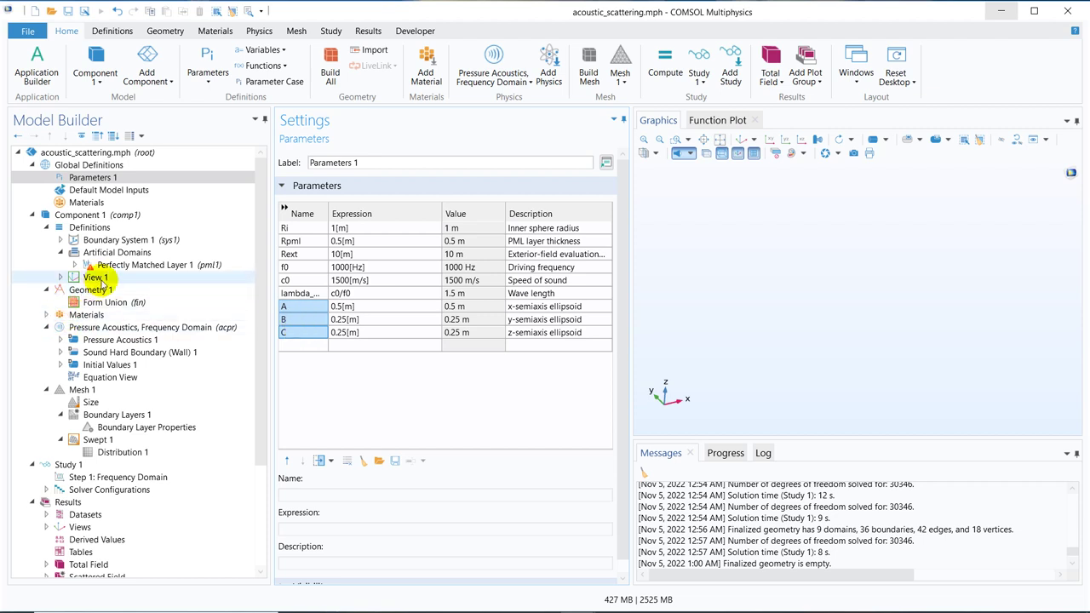
Add an ellipsoid to Geometry 1 with a-, b- and c-semiaxes A, B and C, and build it.
left_click(95, 290)
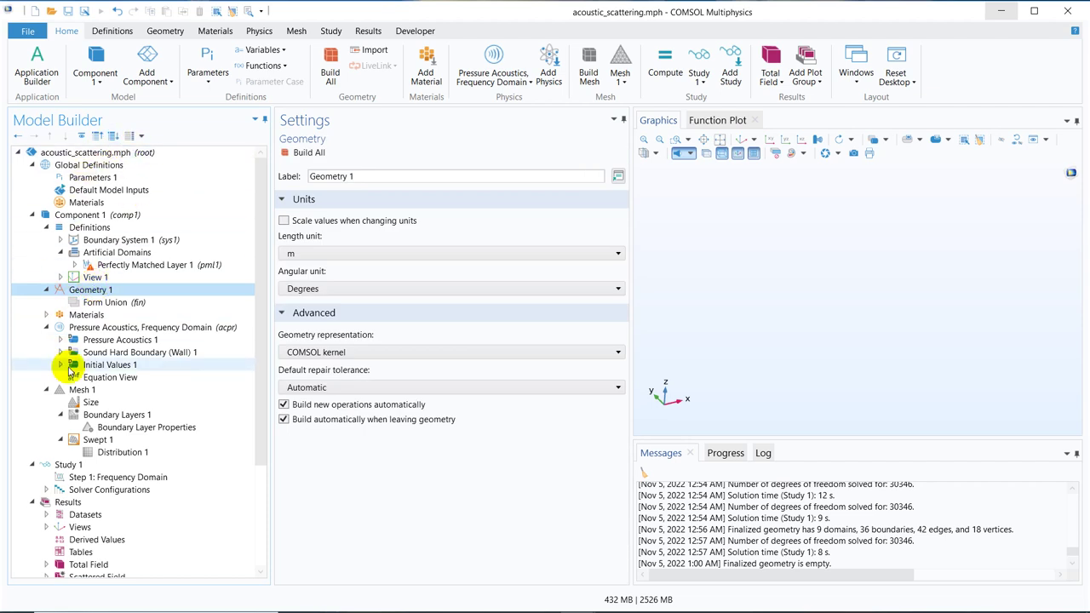
right_click(108, 289)
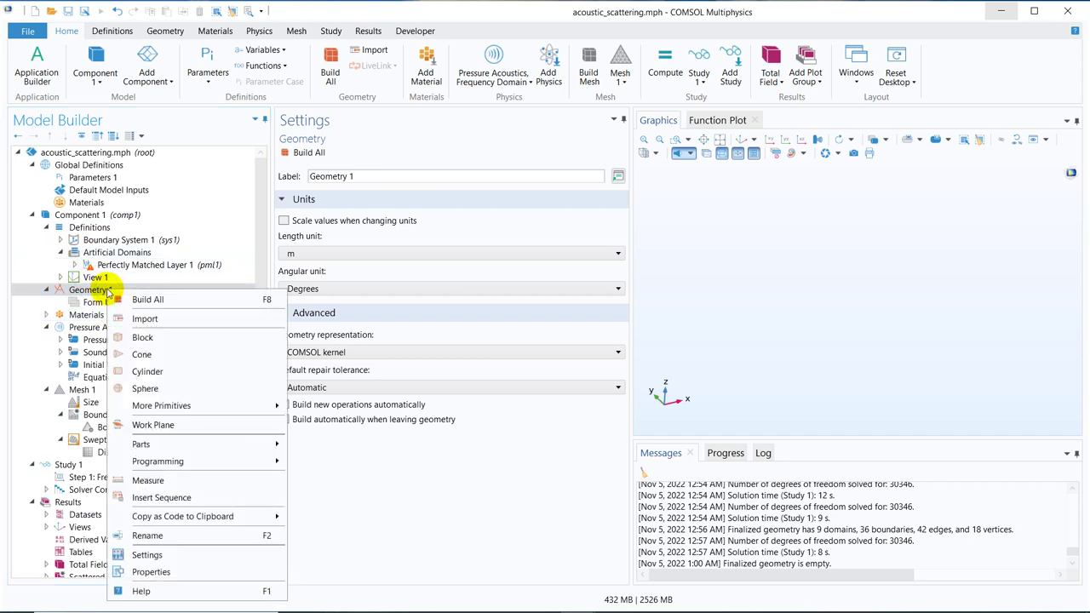
mouse_move(241, 411)
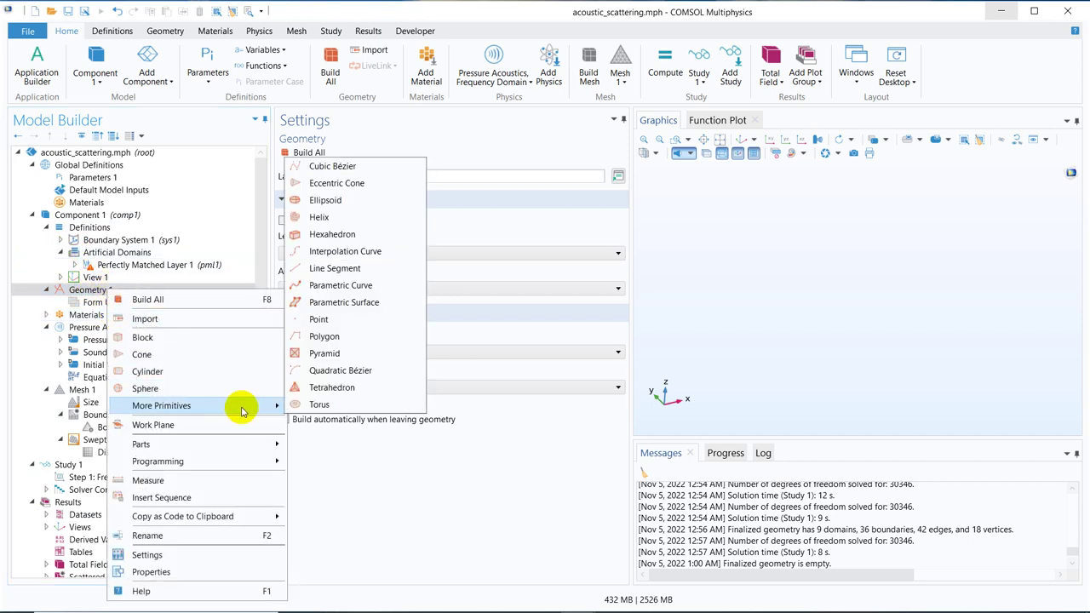
left_click(325, 200)
double_click(351, 269)
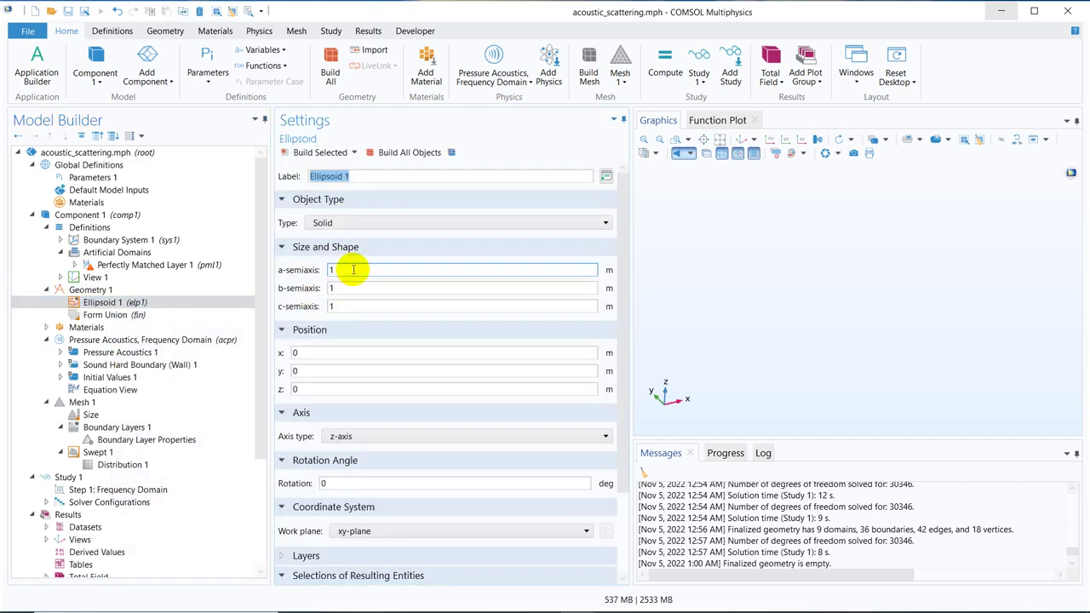
type("A")
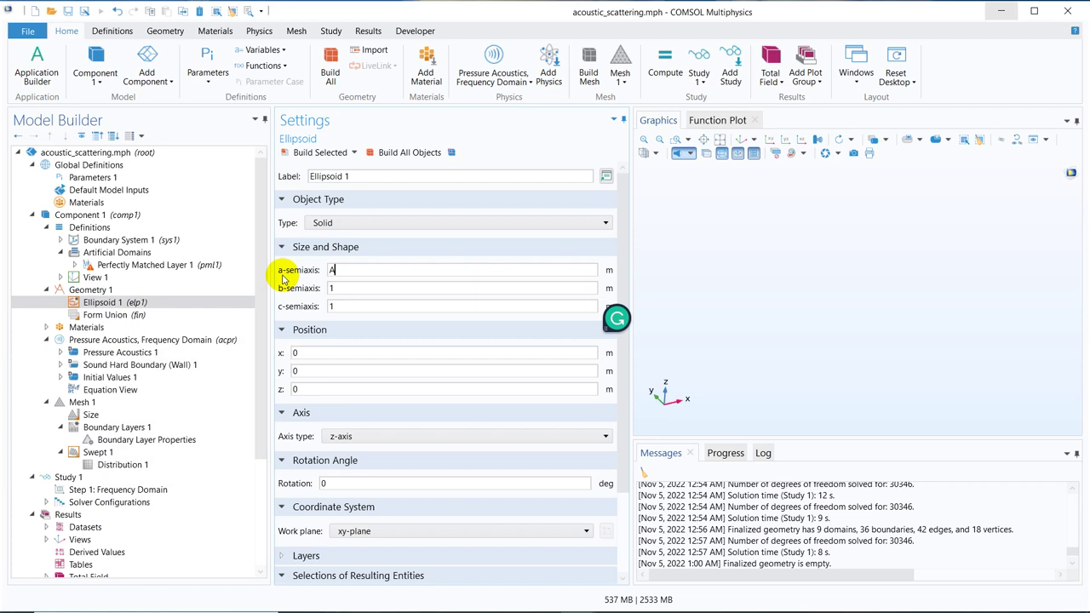
left_click(347, 287)
double_click(348, 287)
type("B")
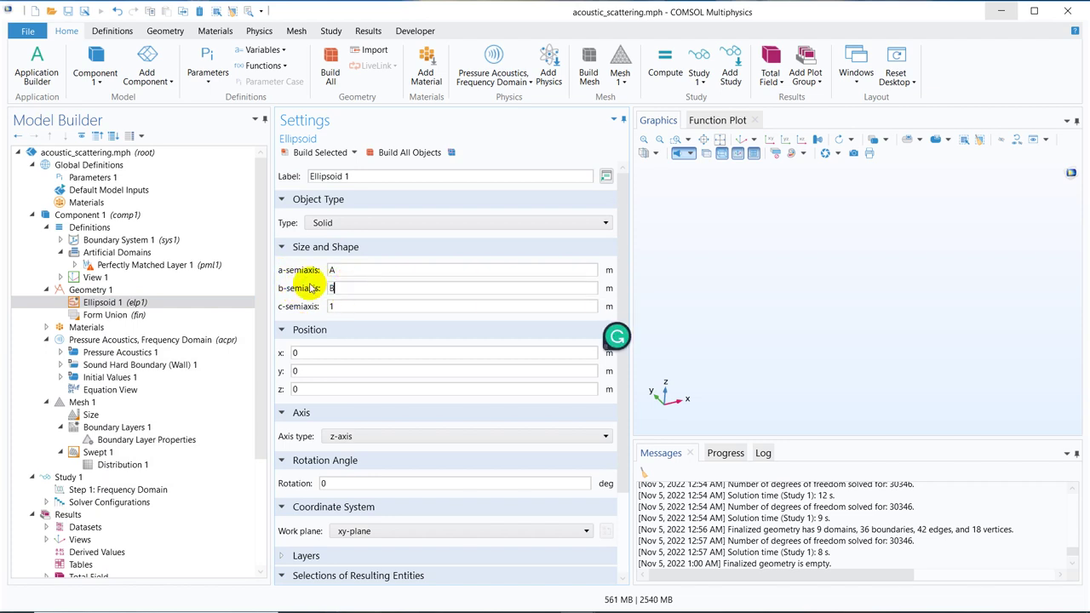
double_click(339, 305)
type("C")
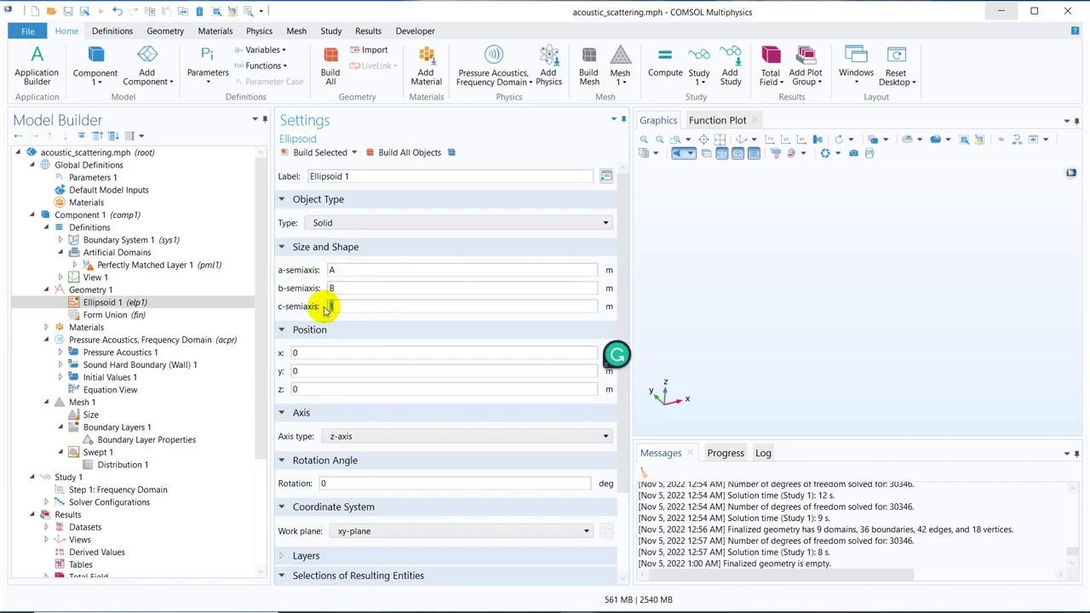
left_click(314, 155)
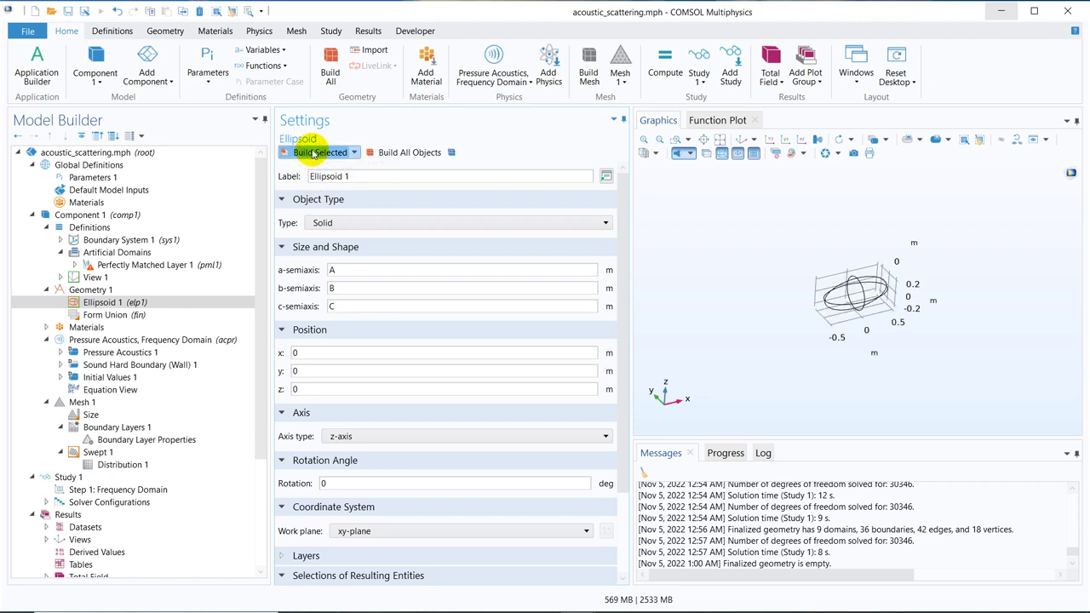
Add a sphere to Geometry 1 with the radius Ri+Rpml.
left_click(138, 302)
left_click(138, 289)
right_click(139, 290)
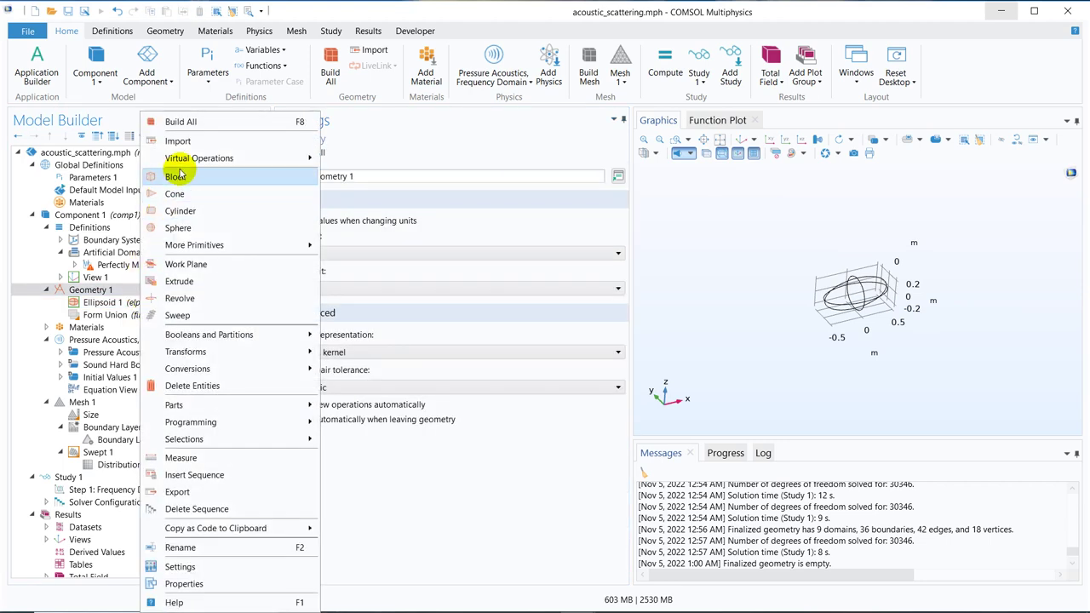
left_click(181, 232)
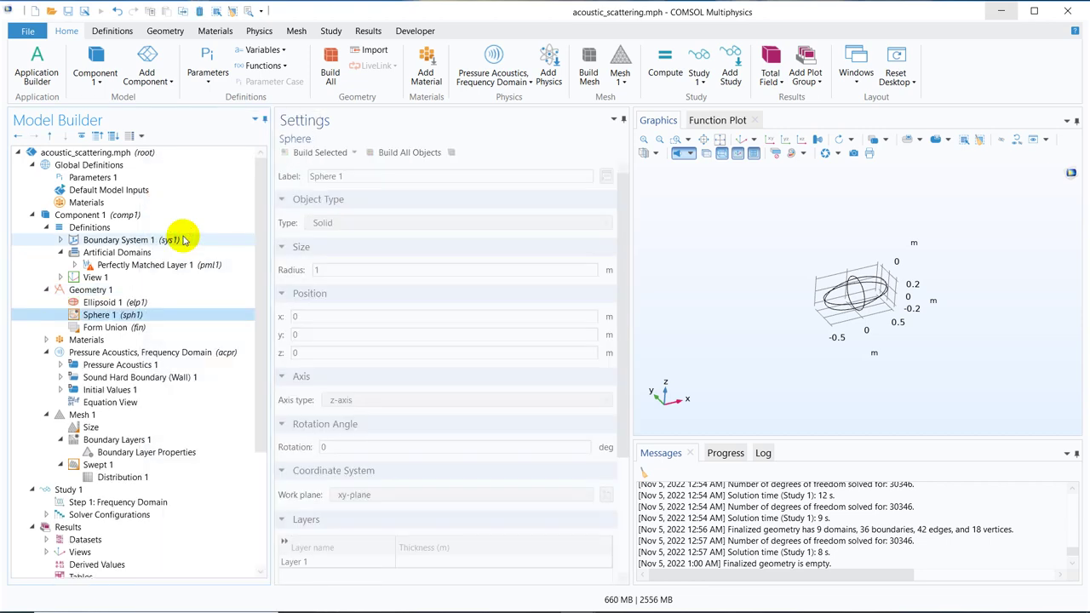
double_click(326, 270)
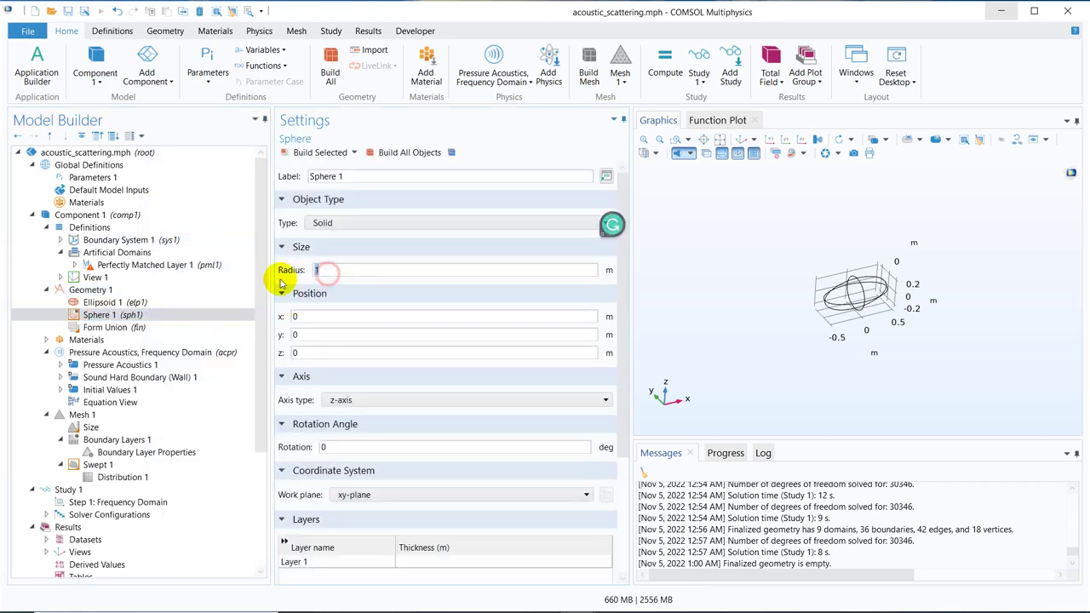
type("Ri+")
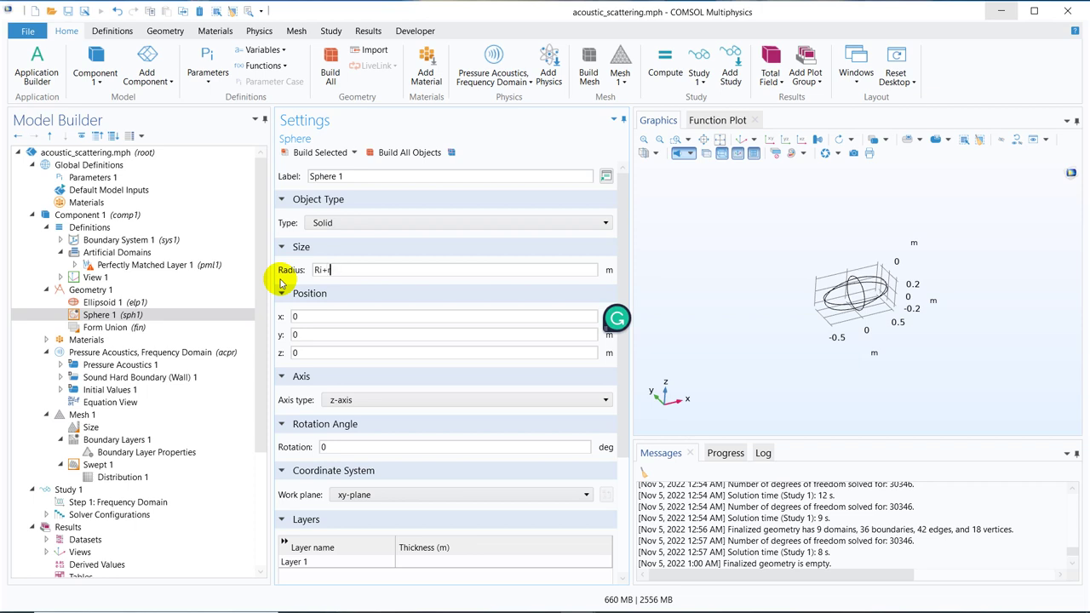
type("Rpml")
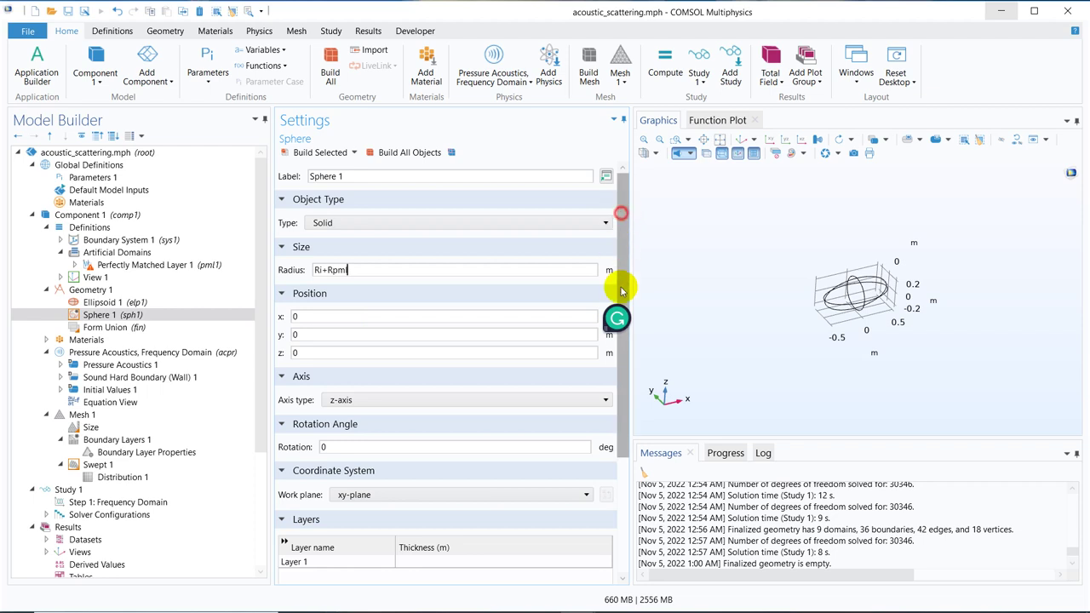
Give the sphere's Layer 1 a thickness of Rpml and build the sphere.
left_click_drag(622, 295, 615, 397)
double_click(438, 392)
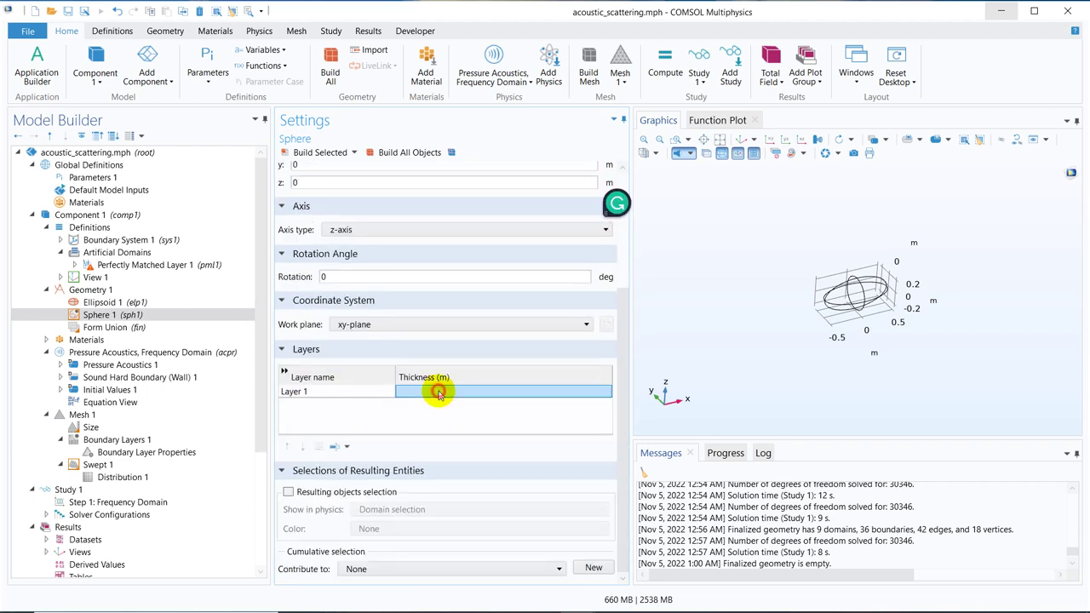
type("R")
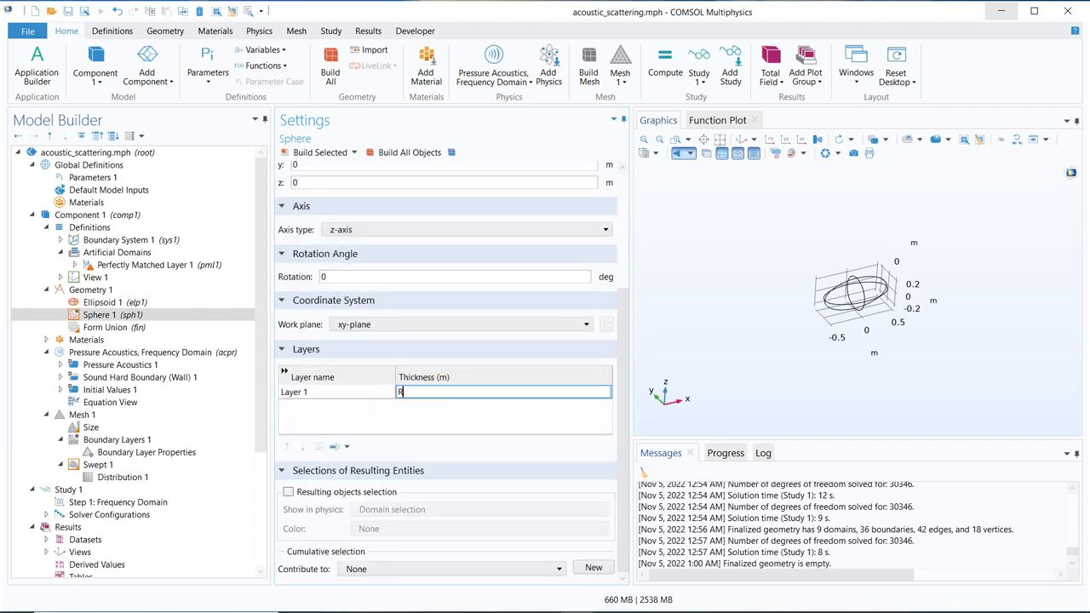
type("pml")
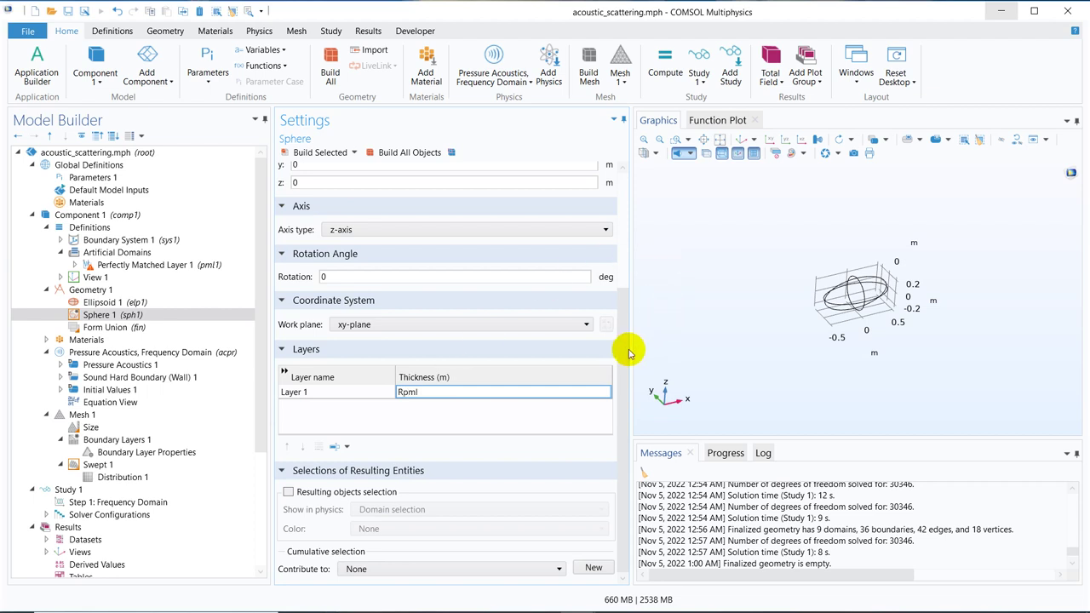
left_click_drag(625, 346, 621, 207)
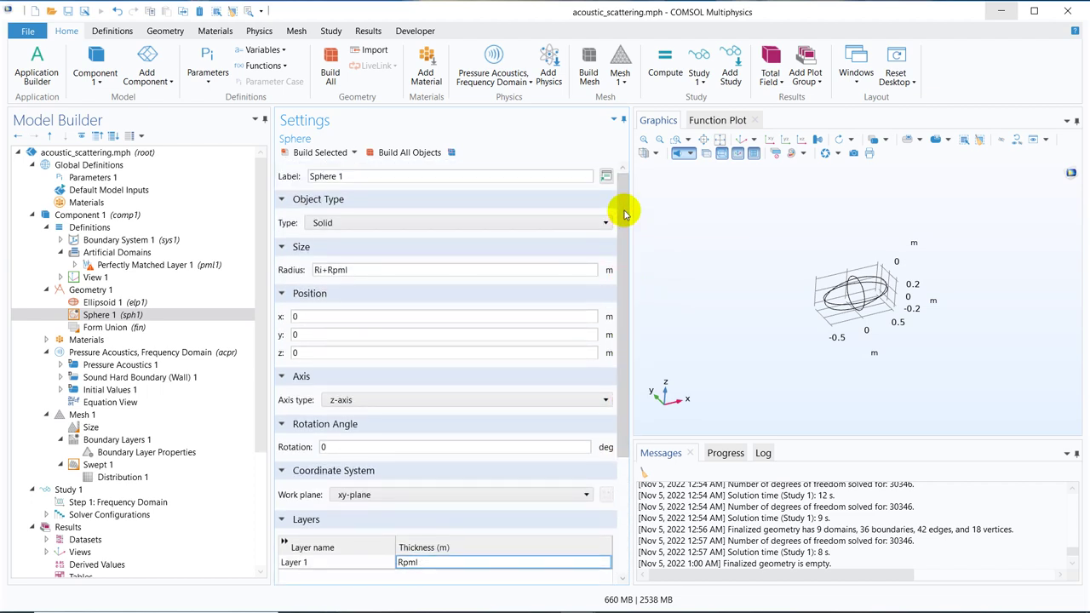
left_click(313, 154)
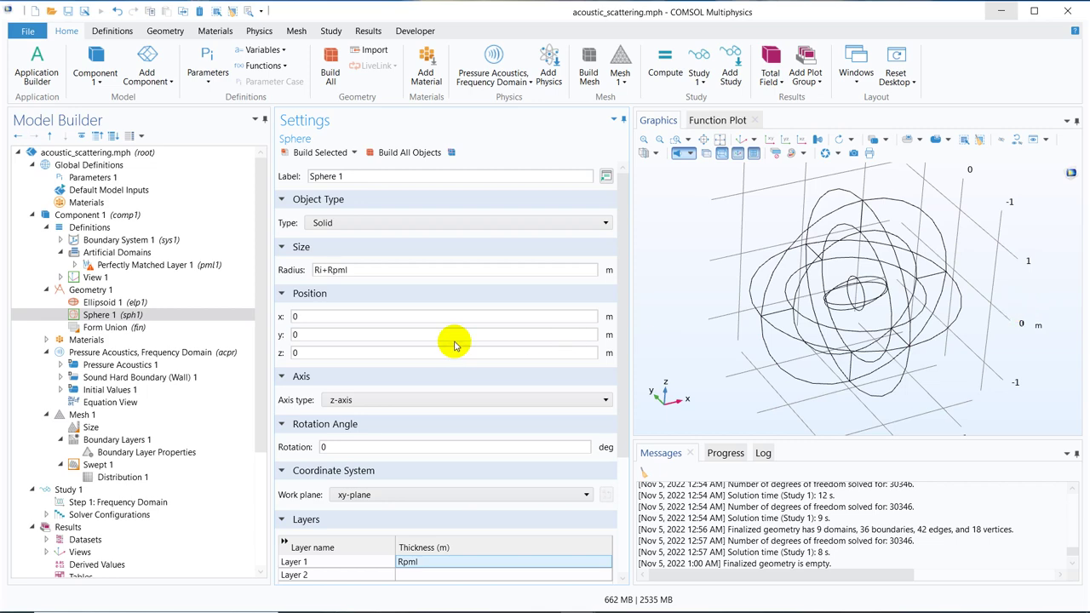
Add a Difference operation to Geometry 1 with the sphere as the object to add.
left_click(121, 291)
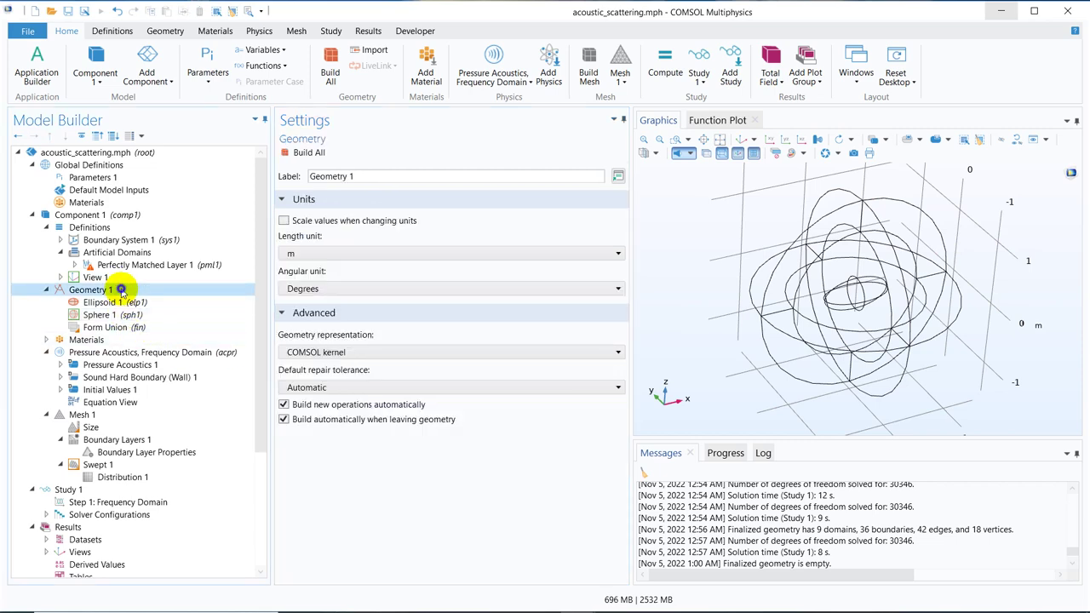
right_click(121, 288)
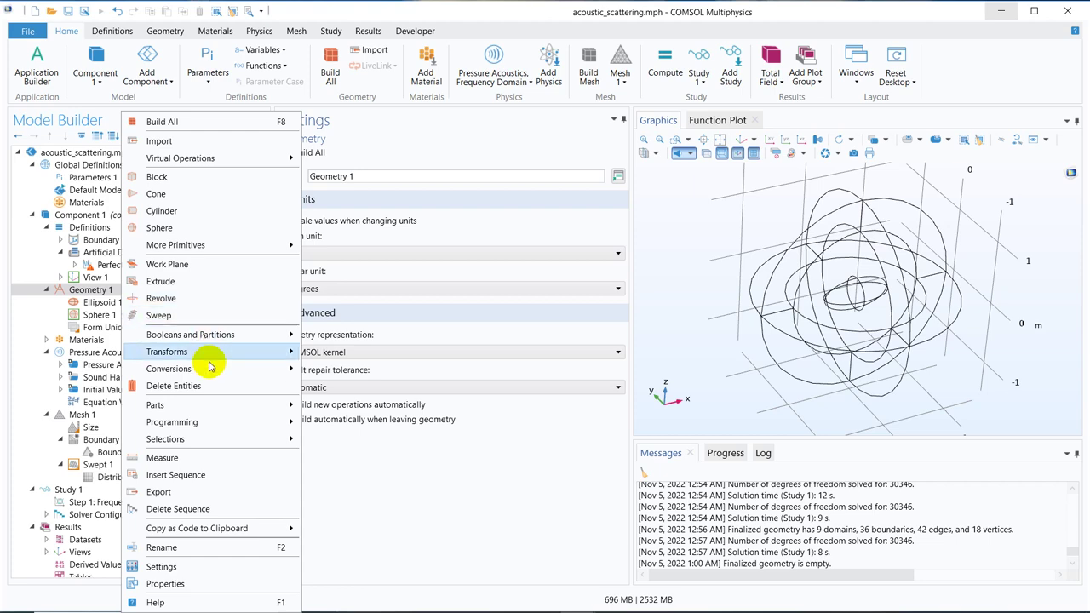
mouse_move(256, 339)
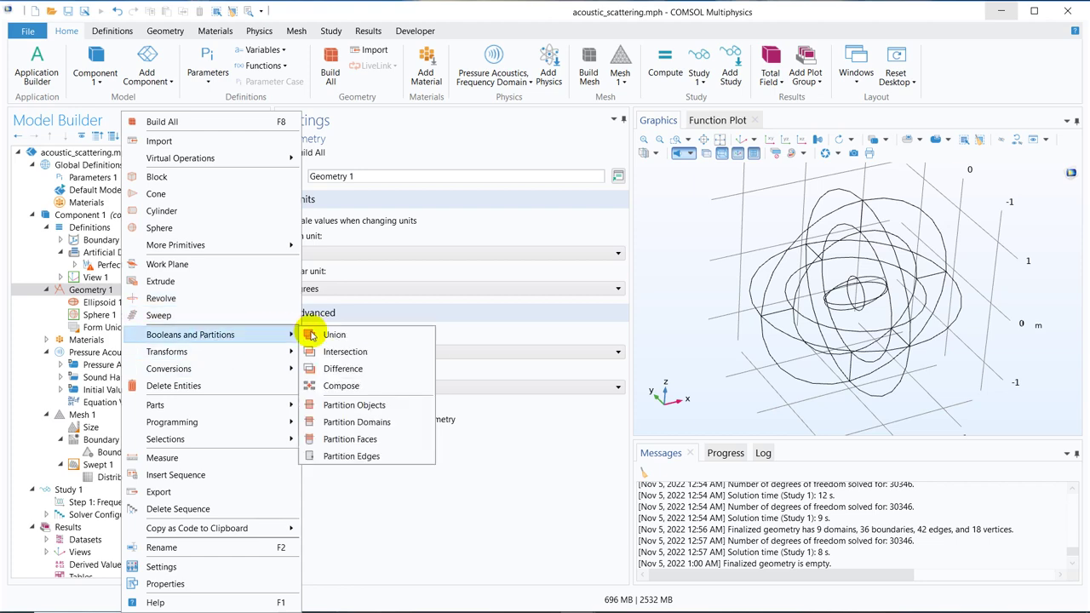
left_click(354, 368)
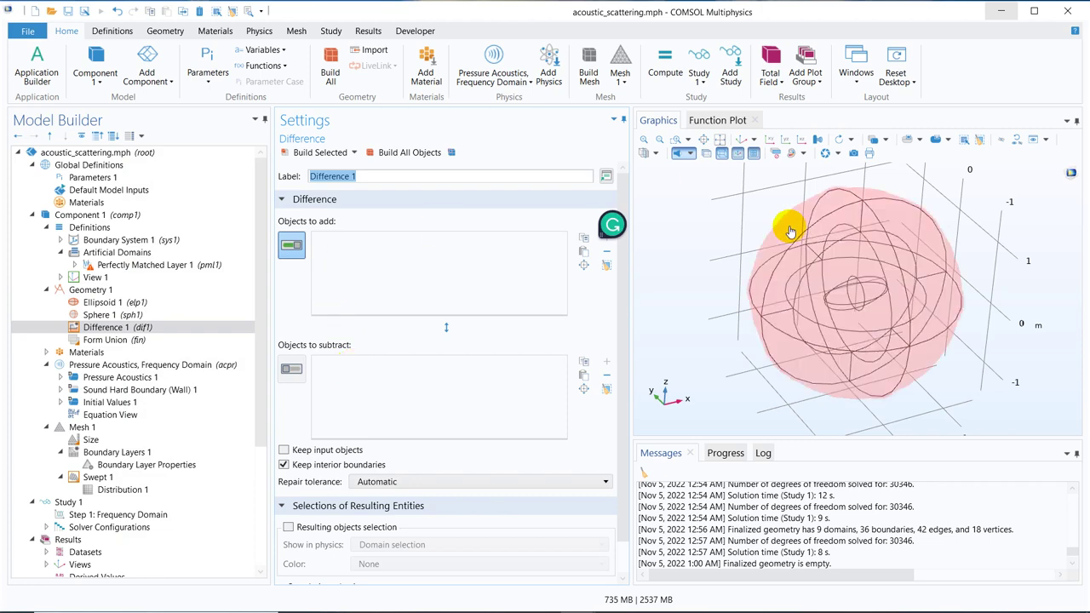
left_click(841, 241)
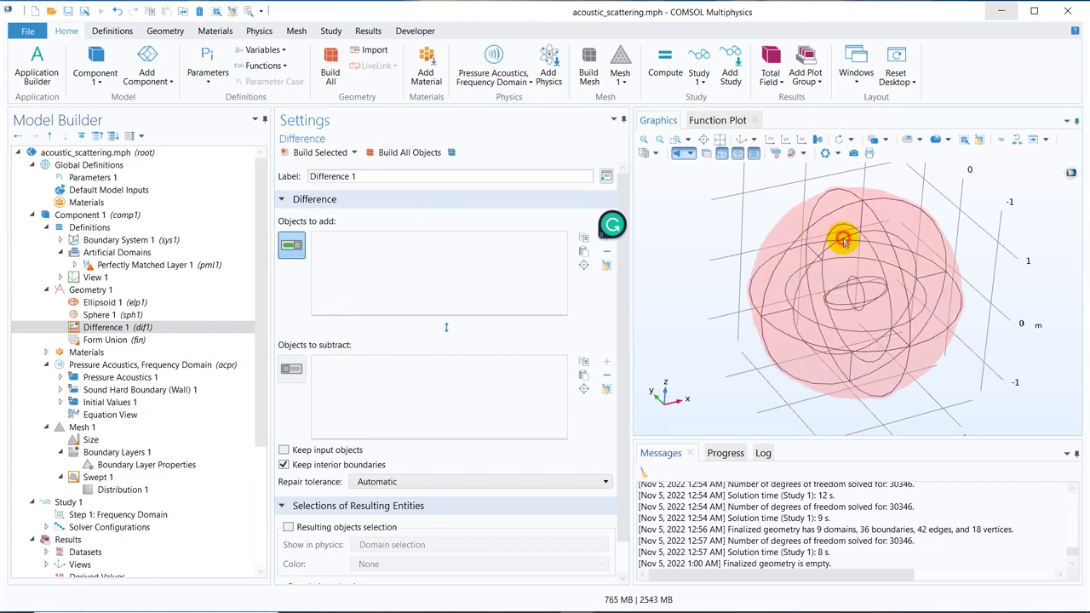
Hide the sphere in the graphics and choose the inner ellipsoid as the object to subtract.
left_click(291, 369)
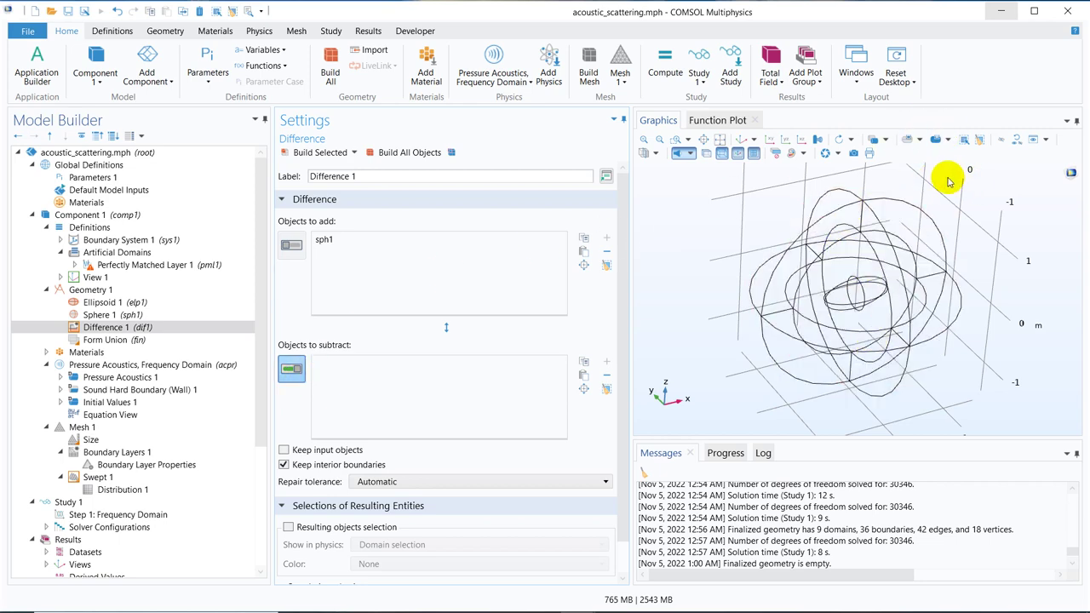
left_click(1002, 141)
left_click(877, 288)
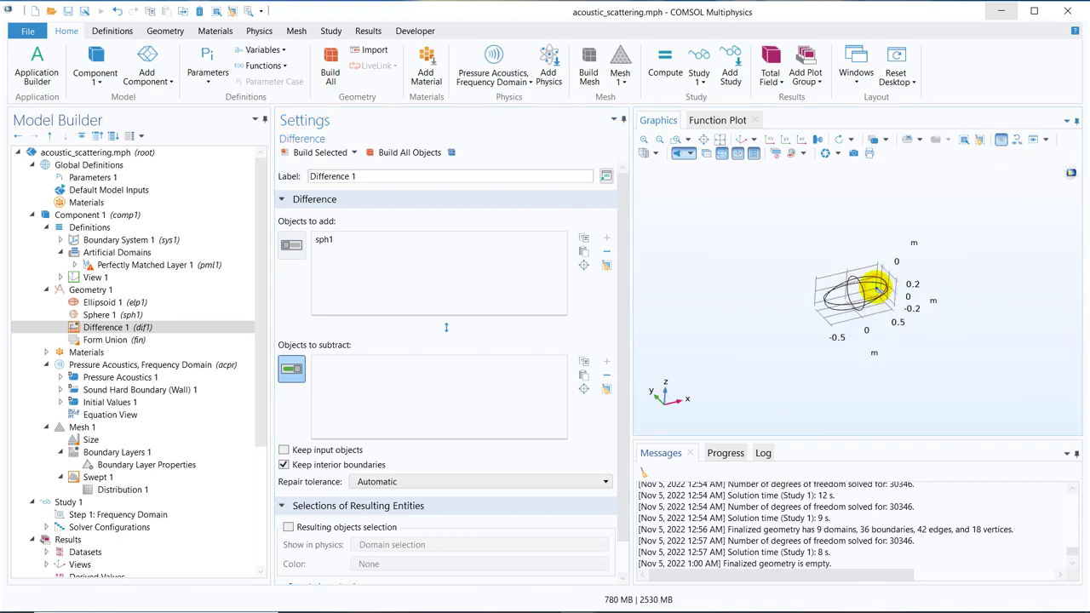
left_click(1000, 141)
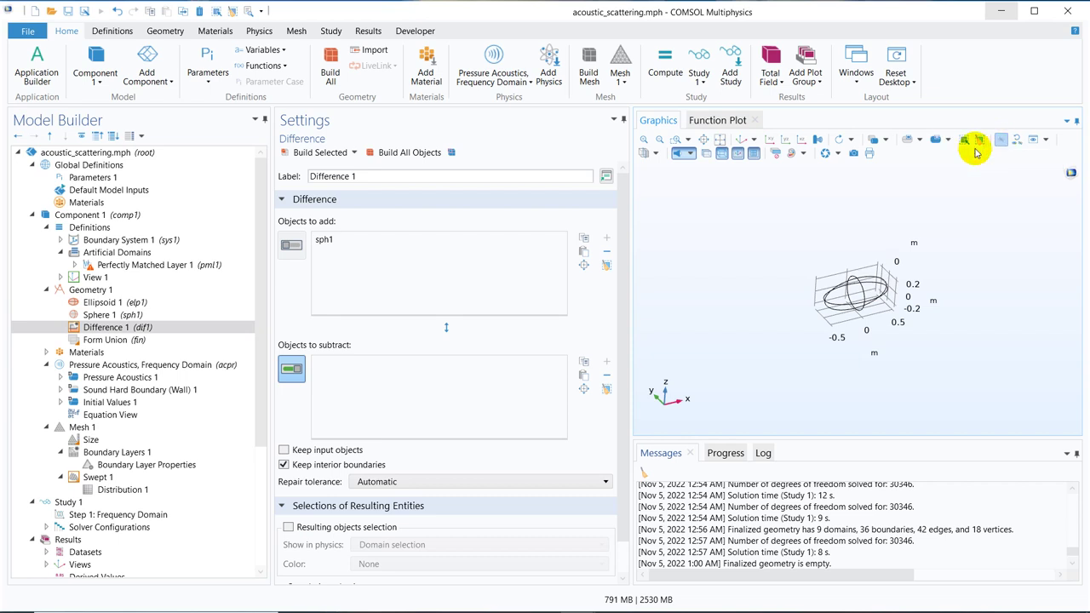
left_click(858, 292)
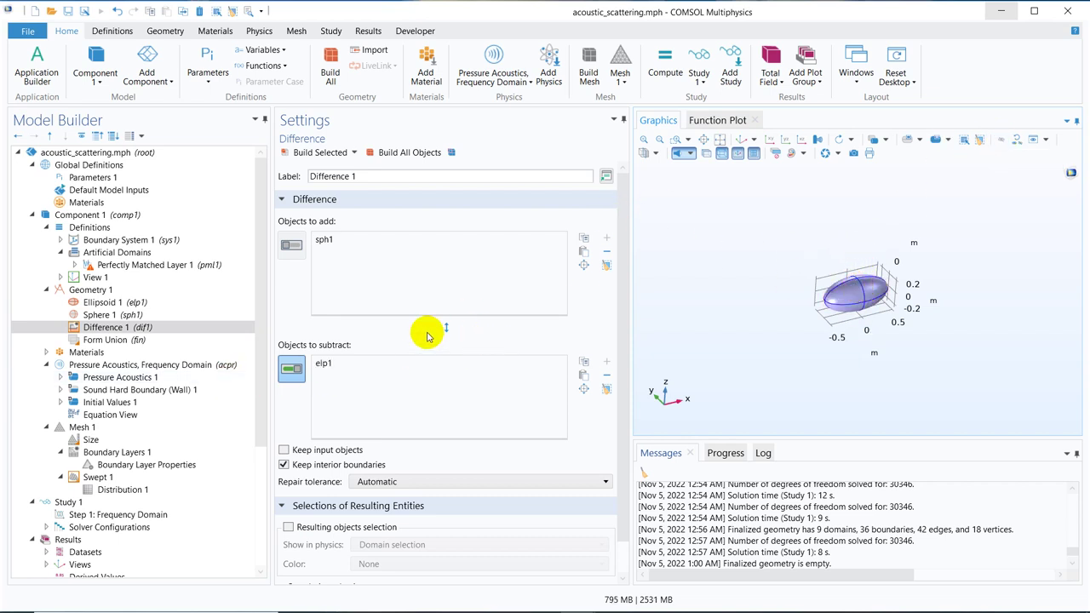
Build all geometry objects and restore the hidden sphere by deleting all hide nodes.
left_click(394, 155)
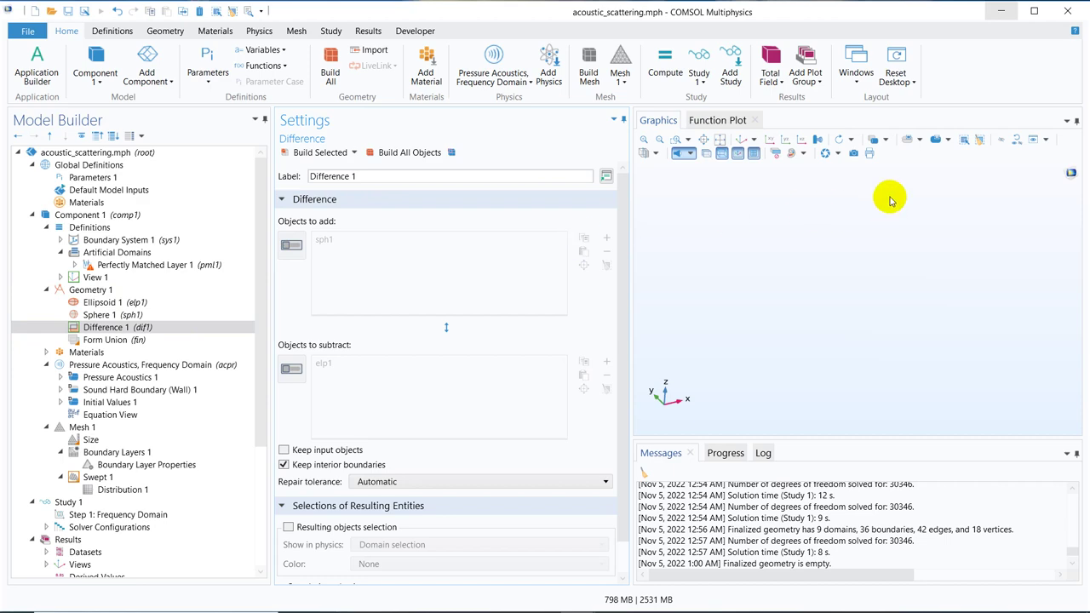
left_click(1017, 140)
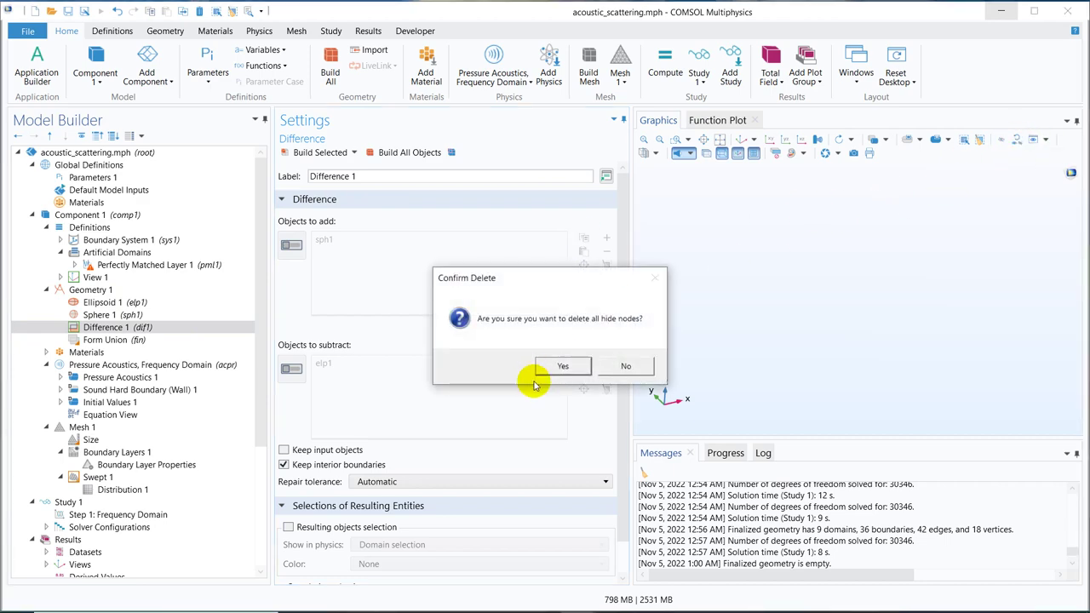
left_click(563, 368)
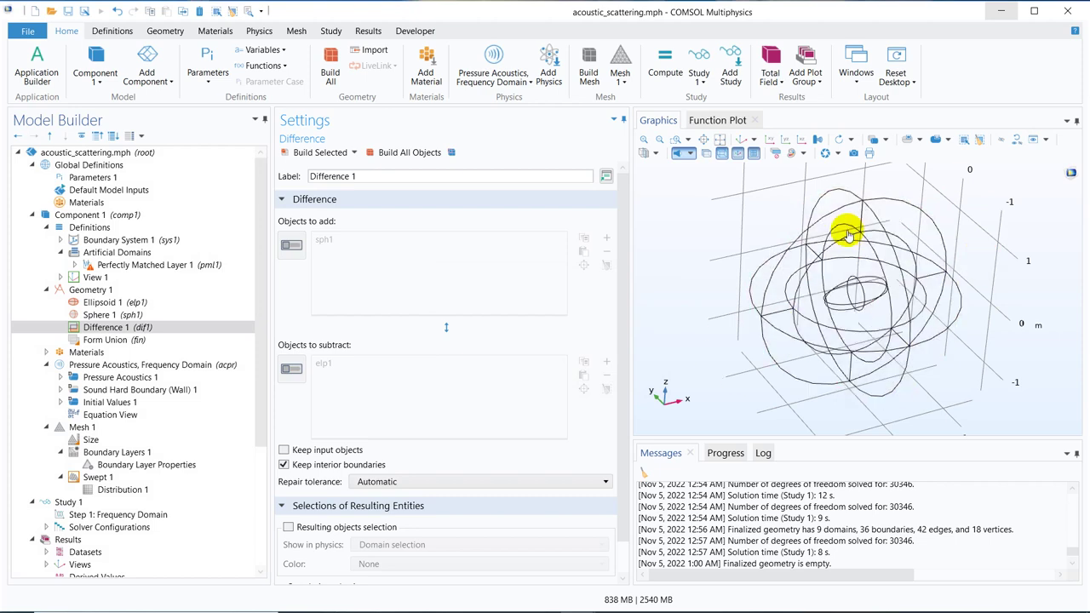
Examine the Water, liquid material and its domain selection in Component 1.
left_click(128, 329)
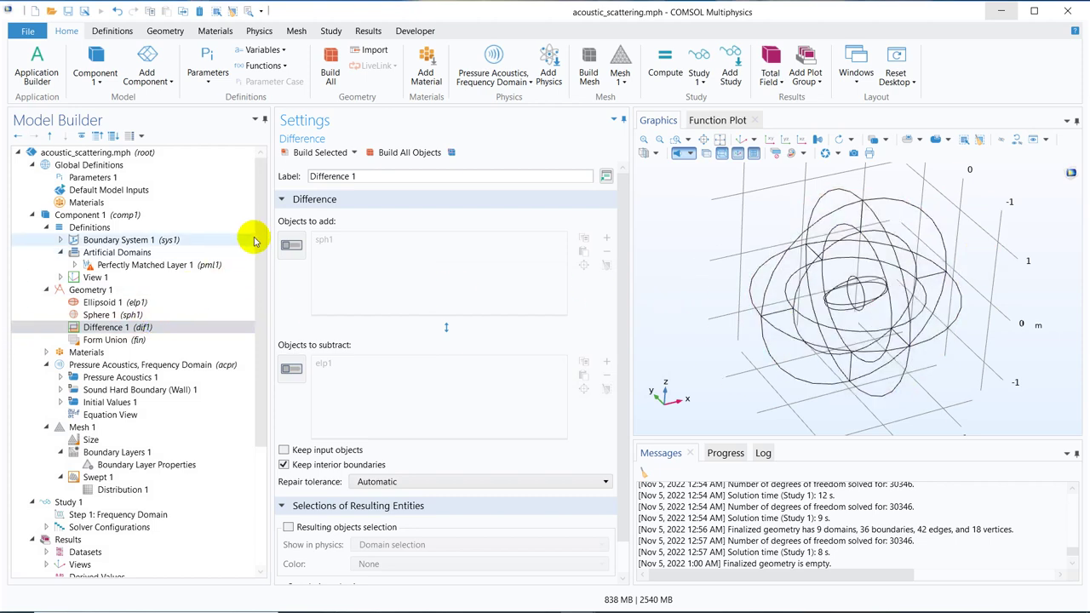
left_click(46, 352)
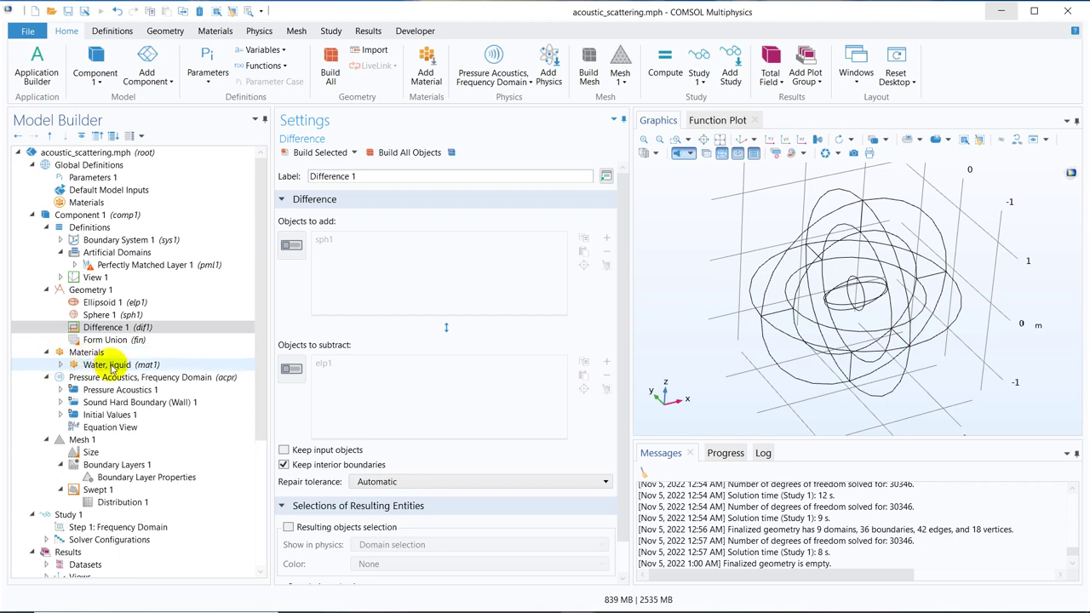
left_click(111, 365)
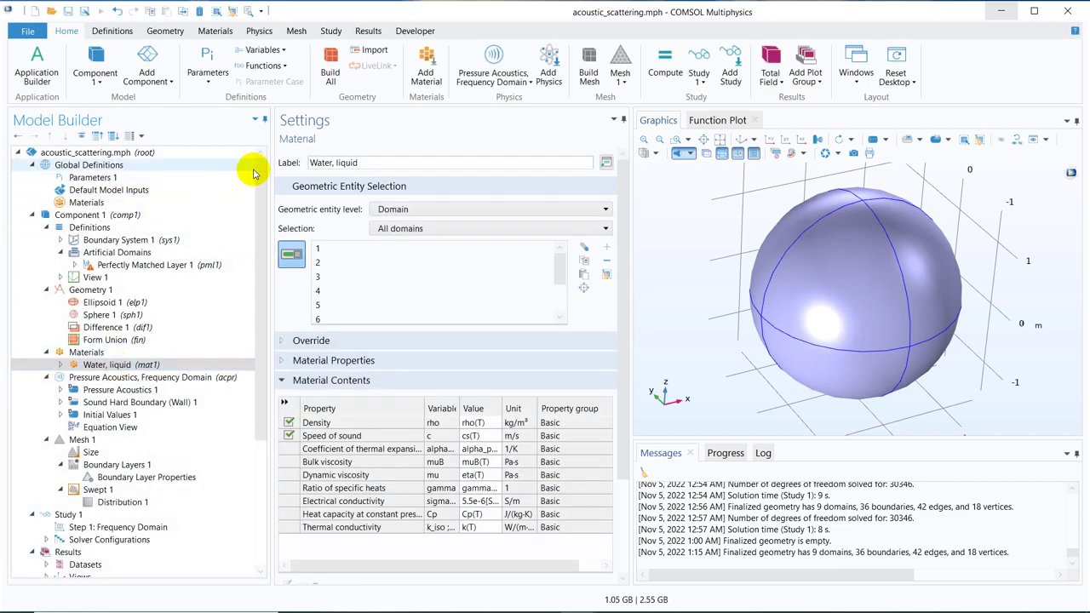
Delete the existing Perfectly Matched Layer 1 from the artificial domains of Component 1.
left_click(155, 271)
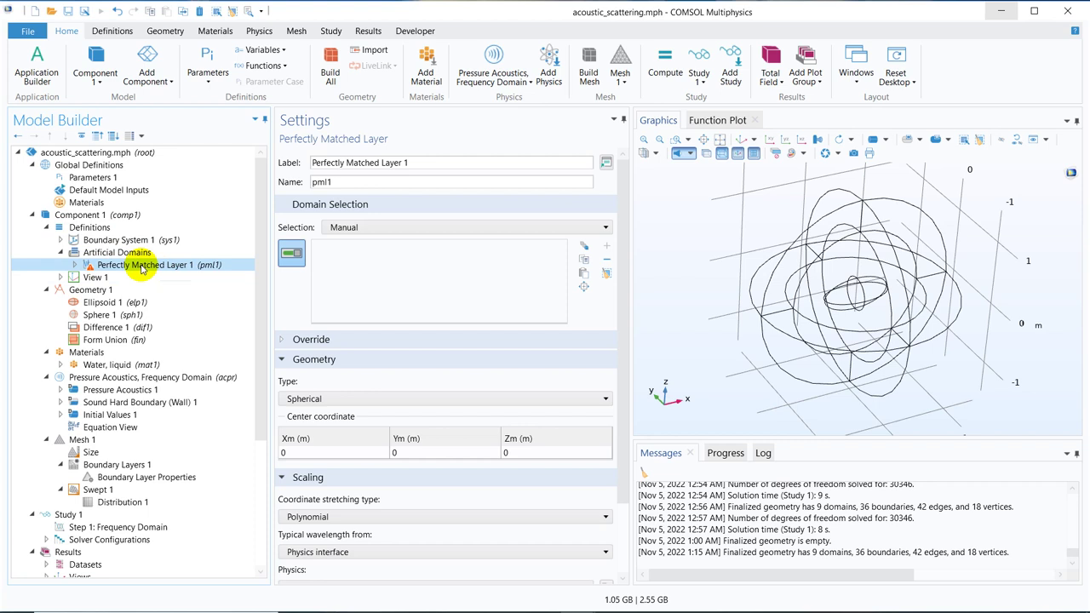
left_click(127, 255)
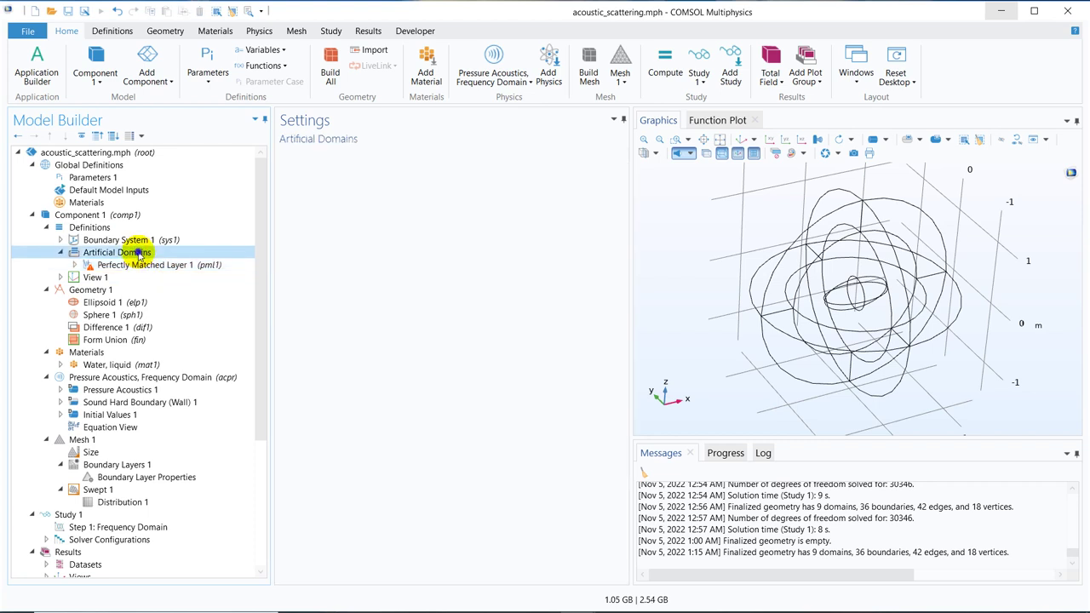
right_click(140, 256)
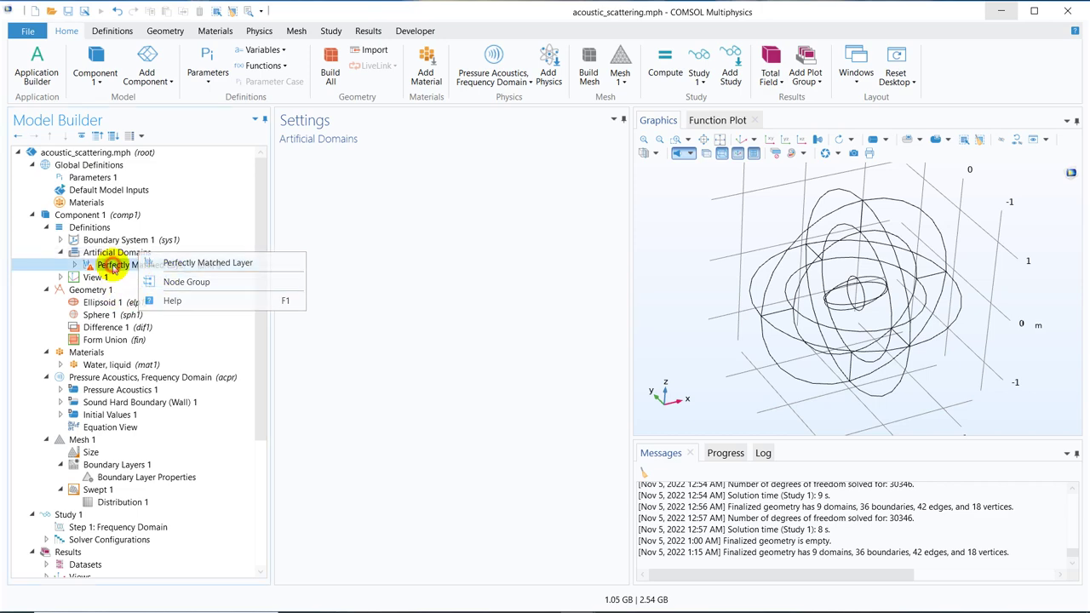
left_click(103, 267)
right_click(109, 265)
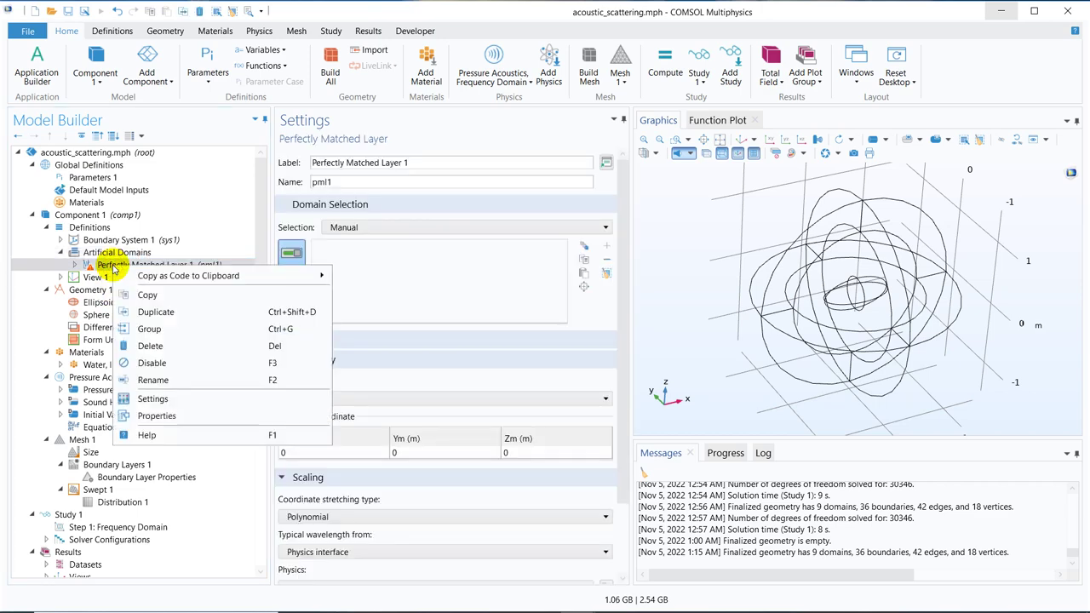
left_click(171, 347)
left_click(608, 366)
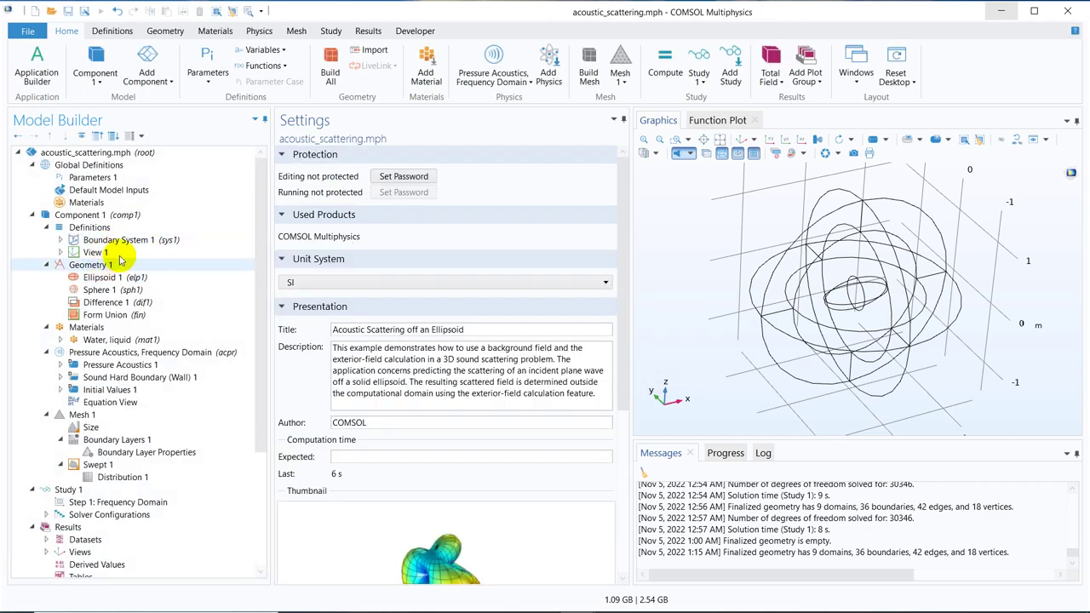
Add a new Perfectly Matched Layer to the definitions of Component 1.
left_click(91, 227)
scroll(95, 227, "down", 4)
left_click(109, 228)
right_click(111, 229)
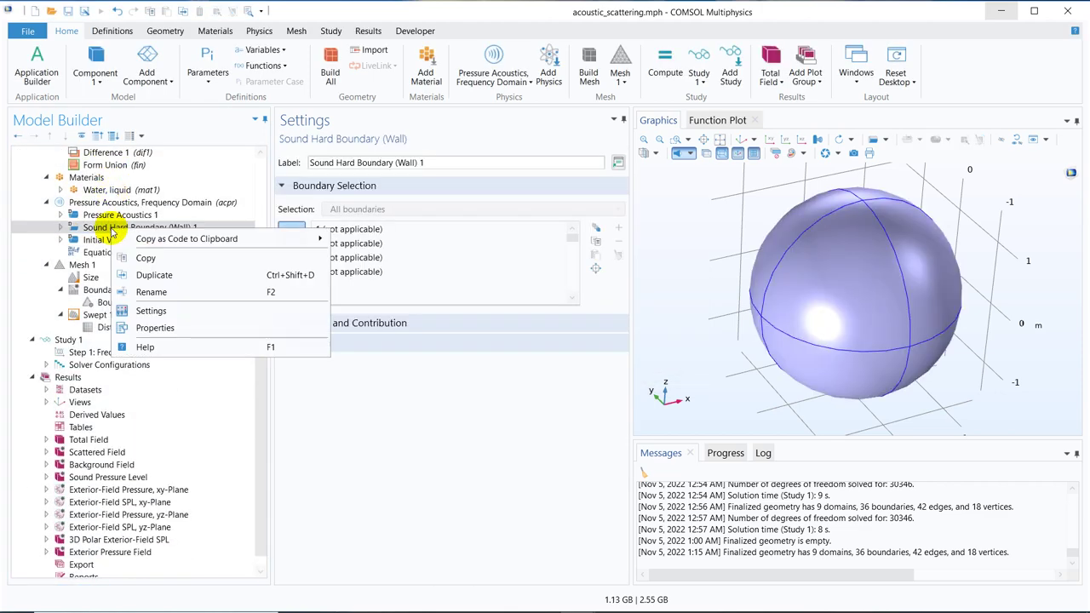
left_click(324, 430)
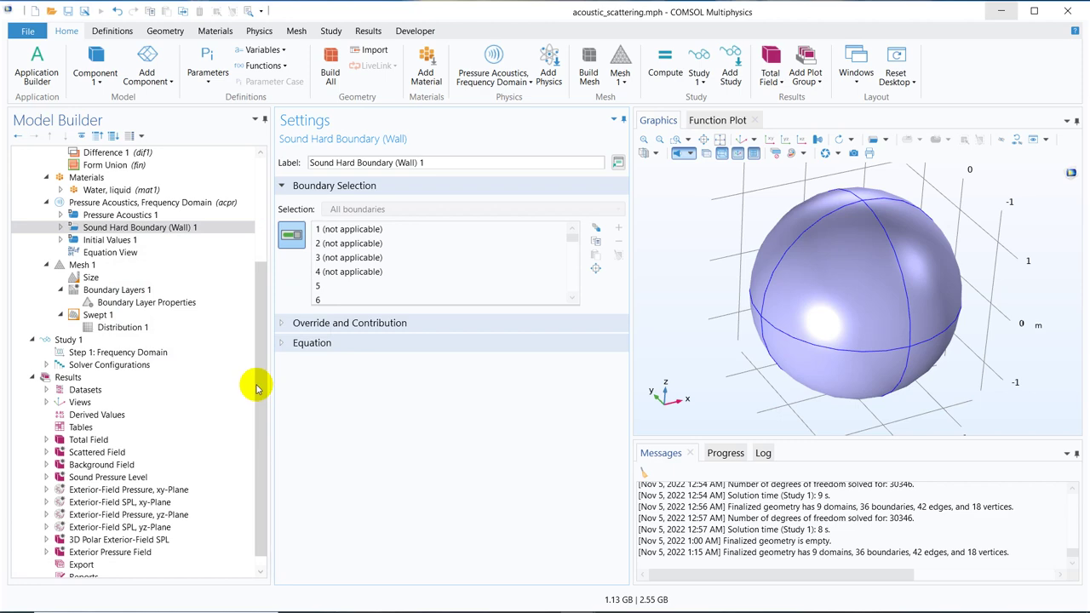
left_click_drag(257, 389, 252, 270)
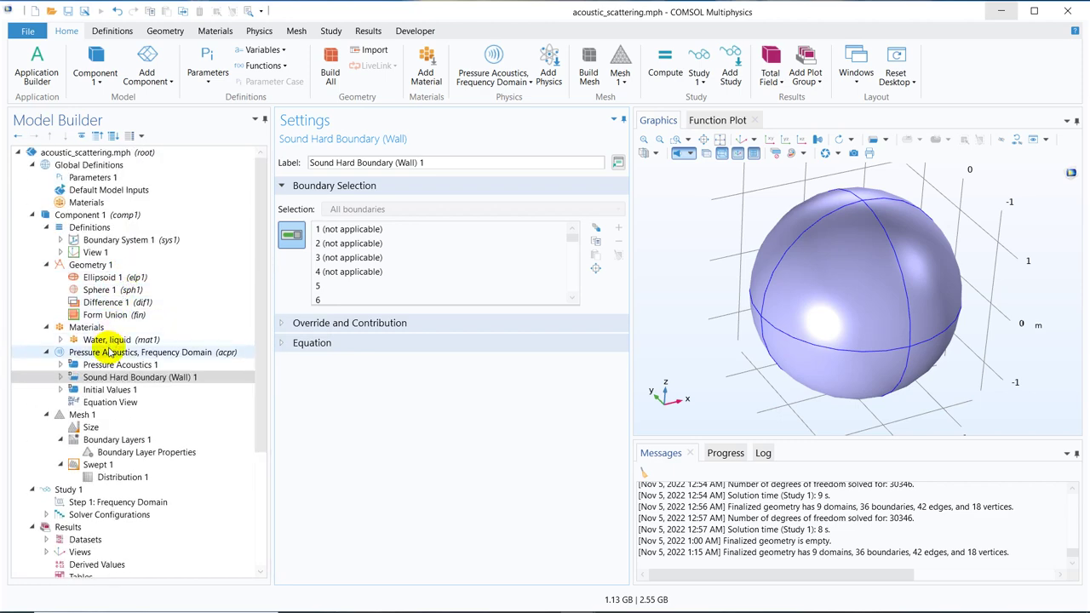
left_click(113, 228)
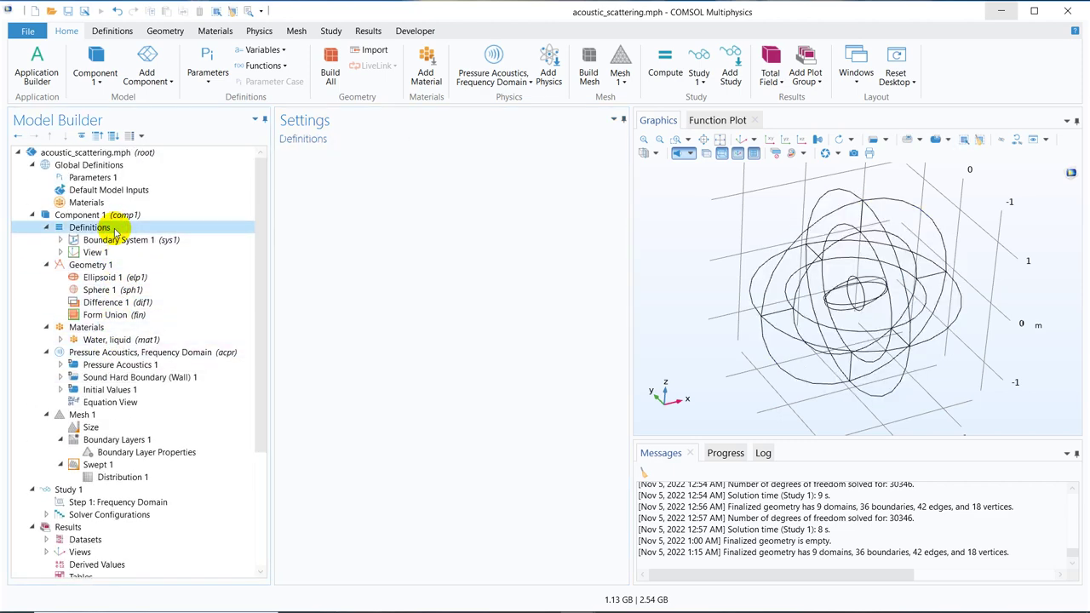
right_click(115, 232)
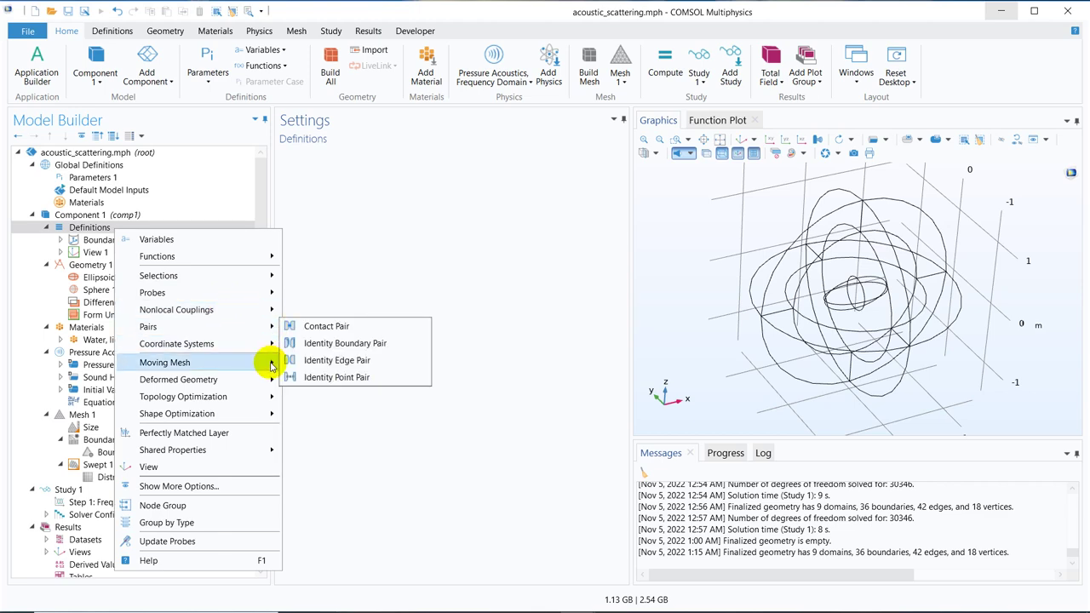
left_click(196, 434)
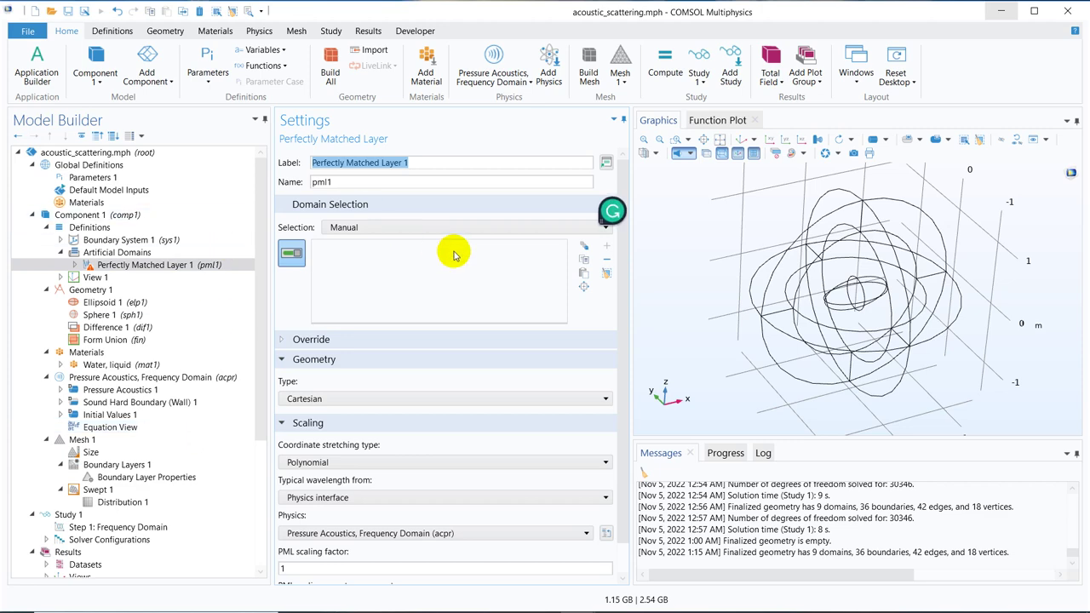
Assign all outer shell domains of the sphere, 1 to 4 and 6 to 9, to the Perfectly Matched Layer.
left_click(855, 270)
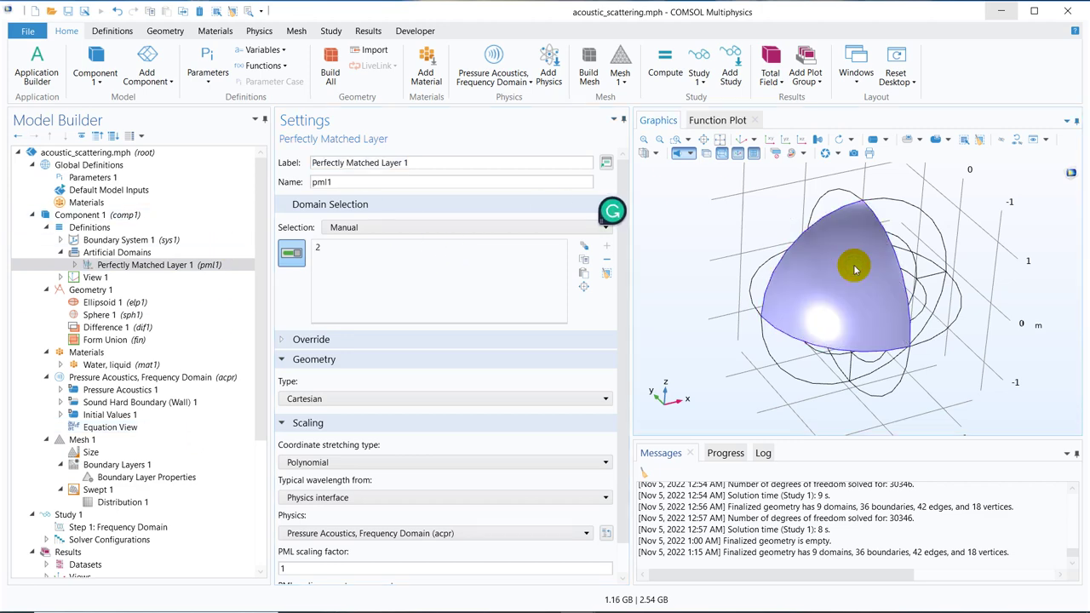
left_click(930, 242)
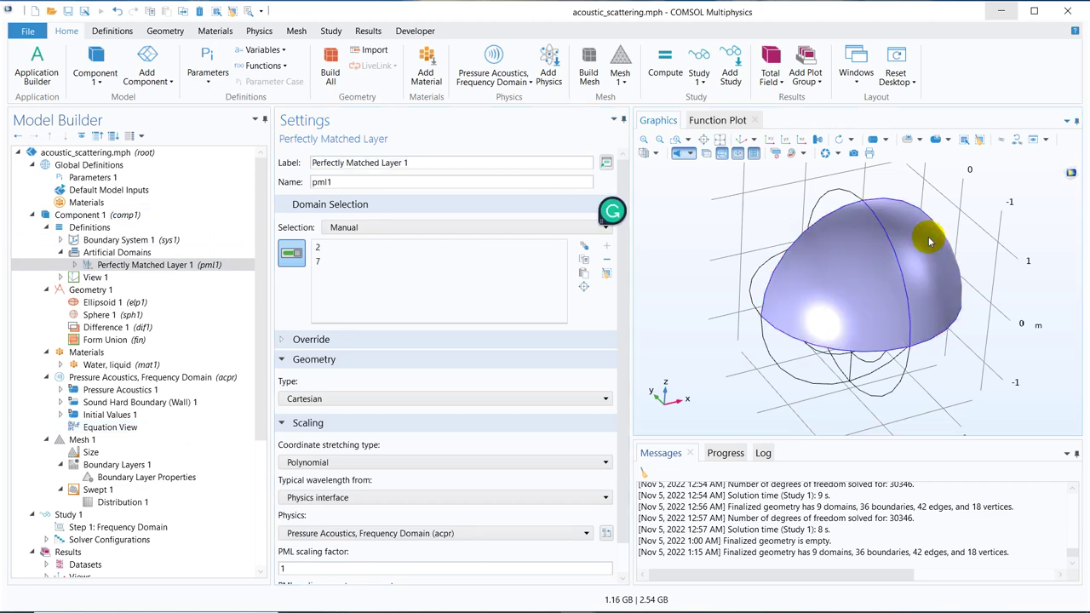
left_click_drag(930, 242, 987, 316)
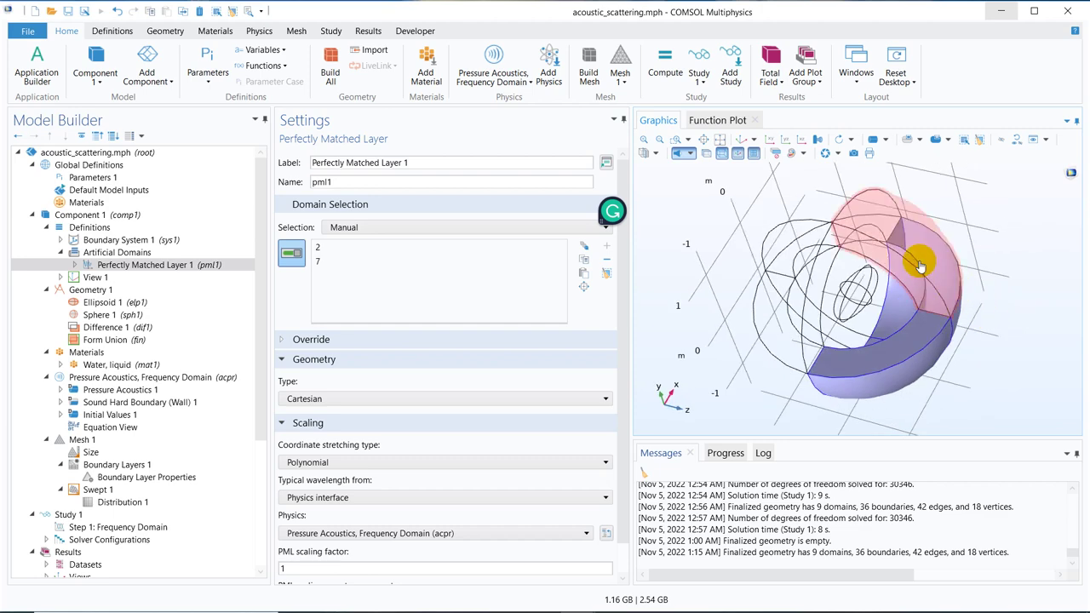
left_click(920, 266)
left_click(884, 300)
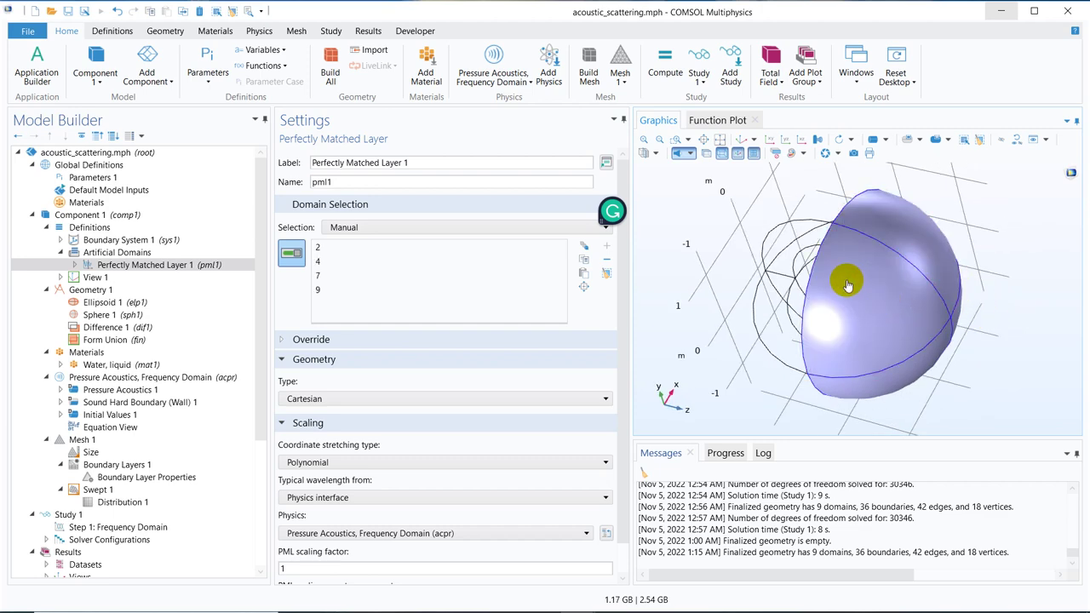
left_click(777, 262)
left_click_drag(778, 262, 886, 281)
left_click(886, 276)
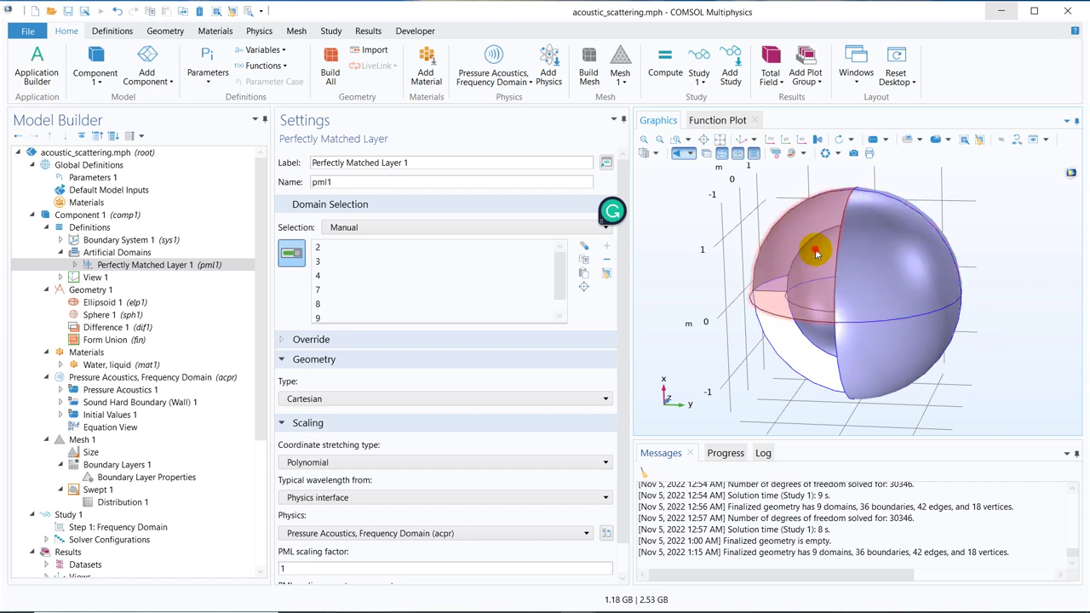
left_click(816, 254)
left_click(810, 349)
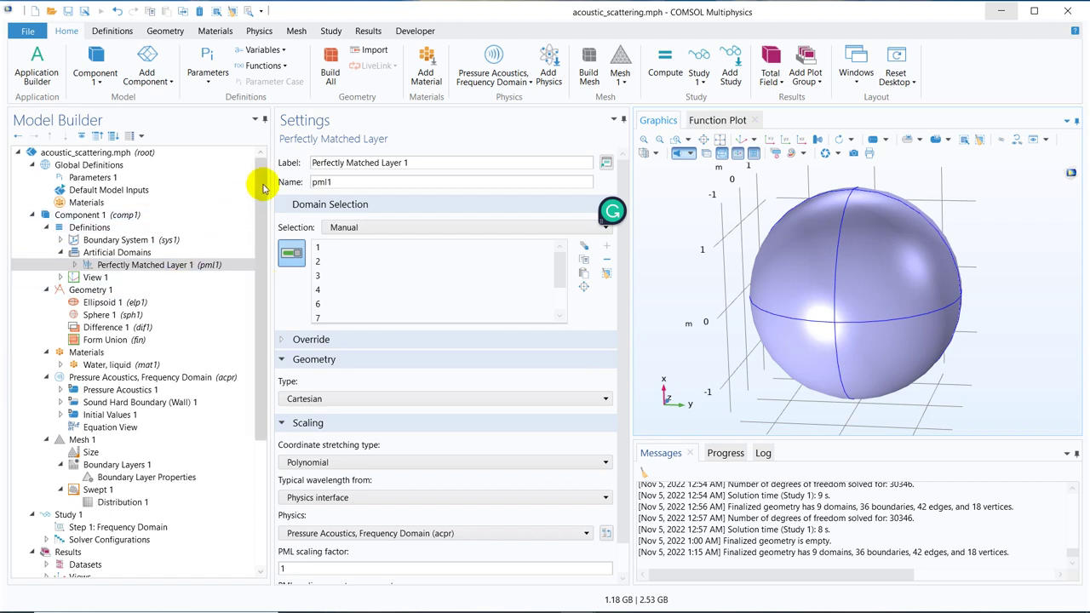
Add a Background Pressure Field to Pressure Acoustics, Frequency Domain and apply it to all domains.
left_click_drag(264, 189, 264, 223)
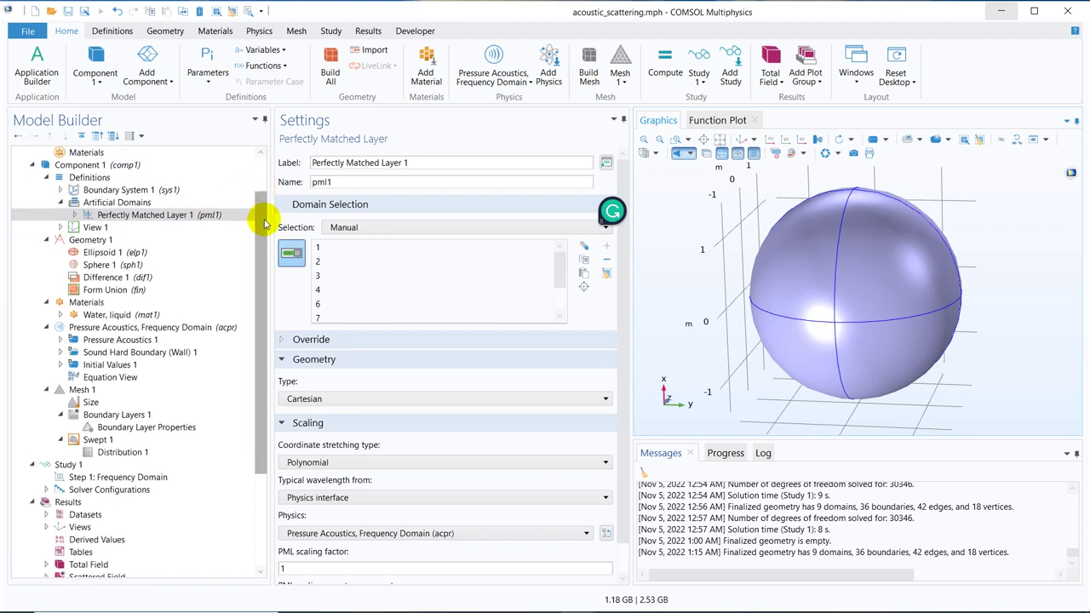
left_click(130, 328)
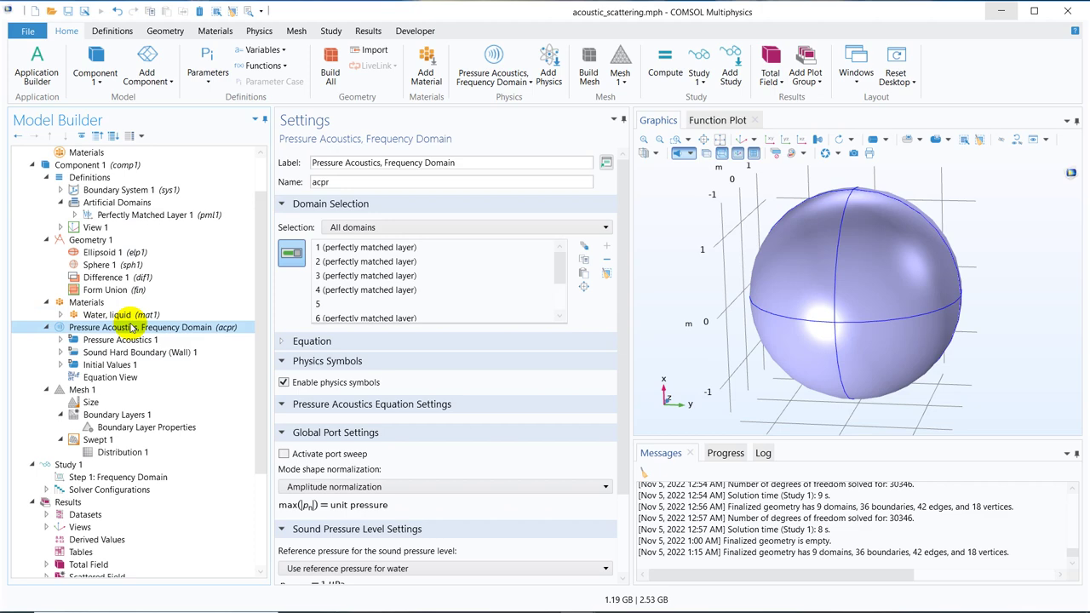
right_click(132, 327)
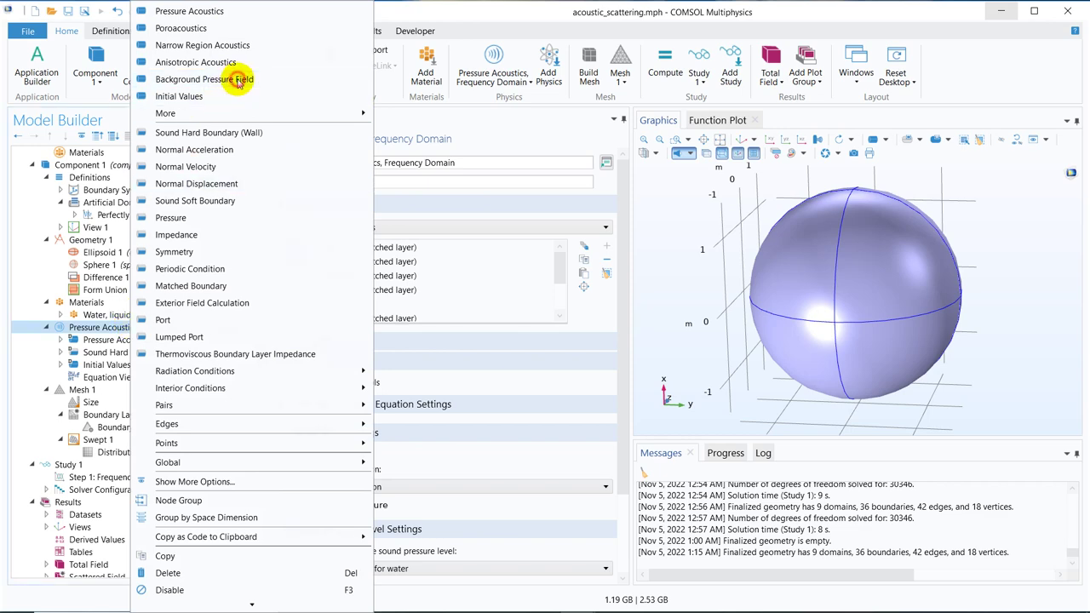
left_click(238, 80)
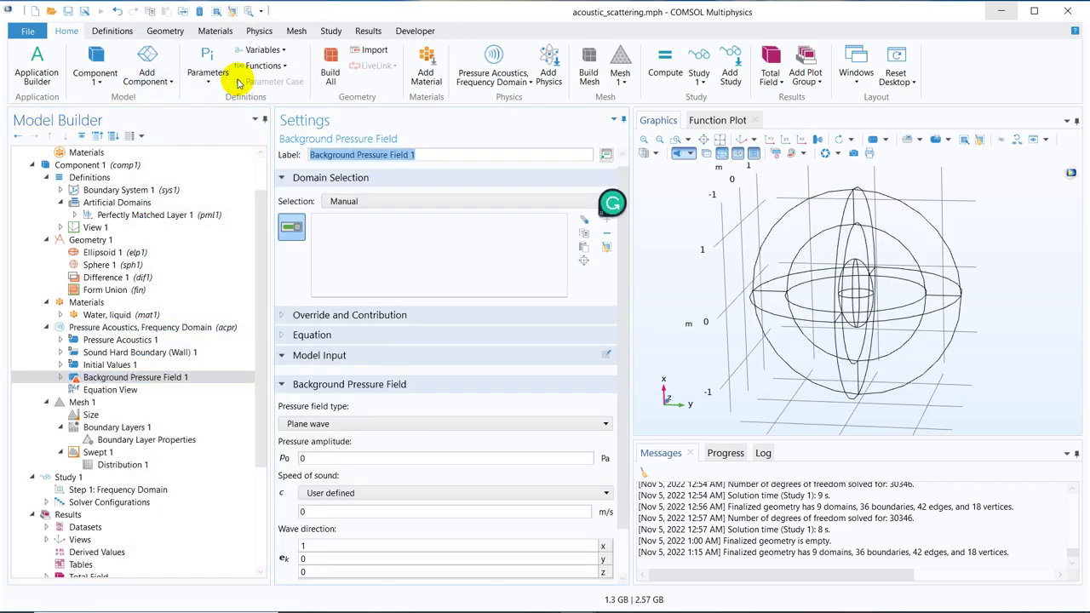
left_click(389, 201)
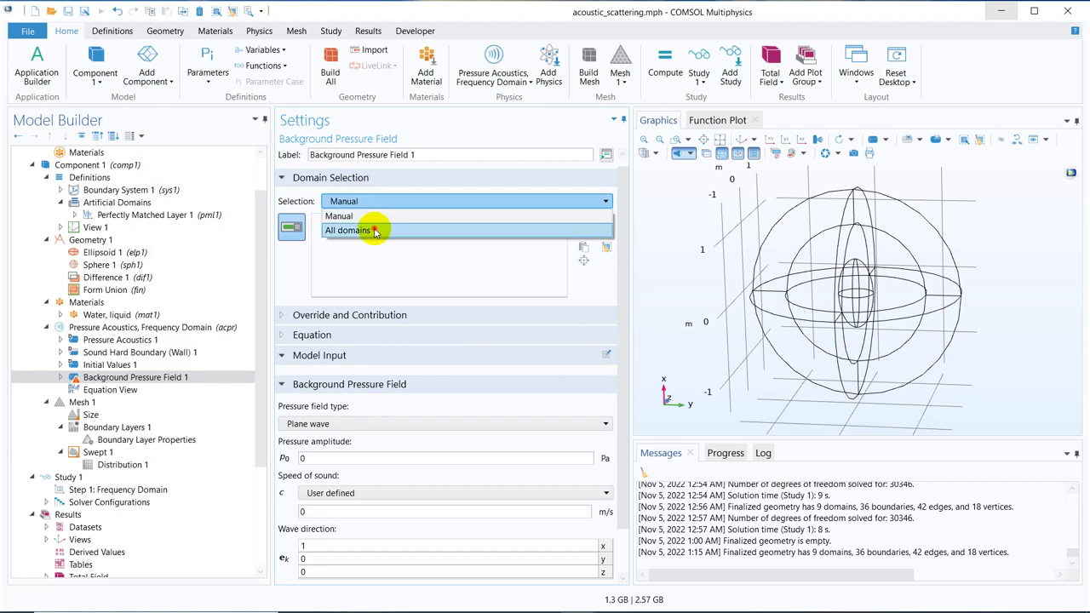
left_click(376, 230)
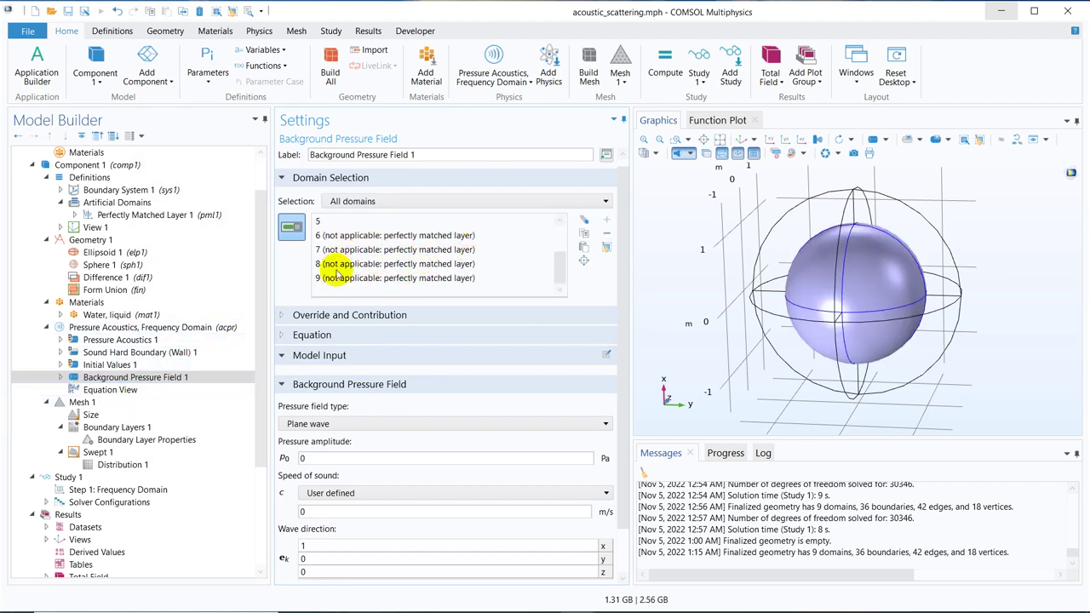
left_click(336, 223)
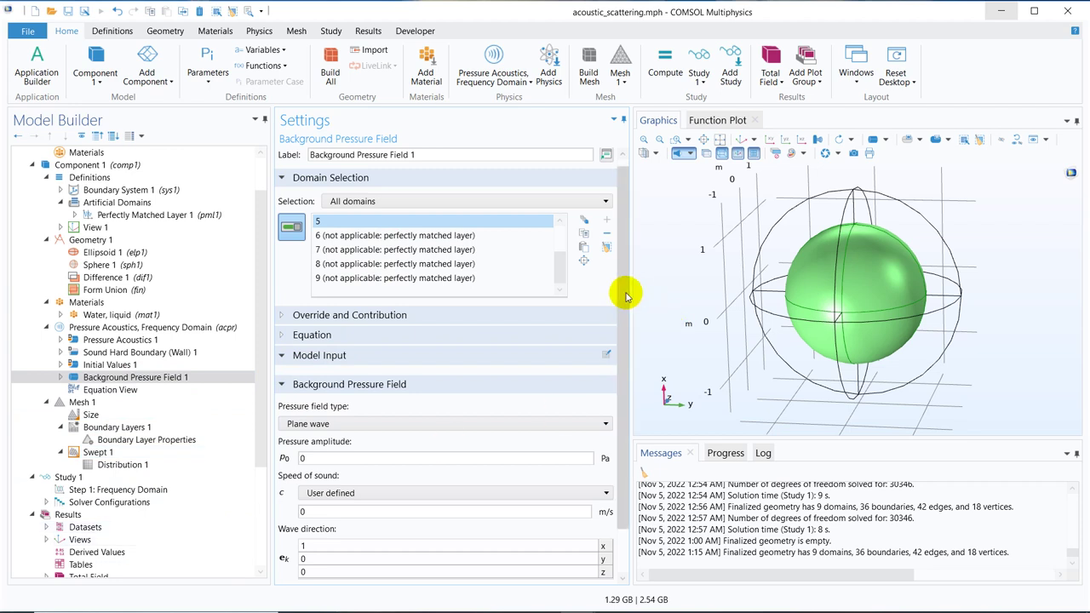
Switch to the acoustic scattering PDF in the browser, draw an angle arc at the x-axis in Figure 1 and circle the vector (1, 0, 1).
scroll(628, 438, "down", 2)
mouse_move(519, 606)
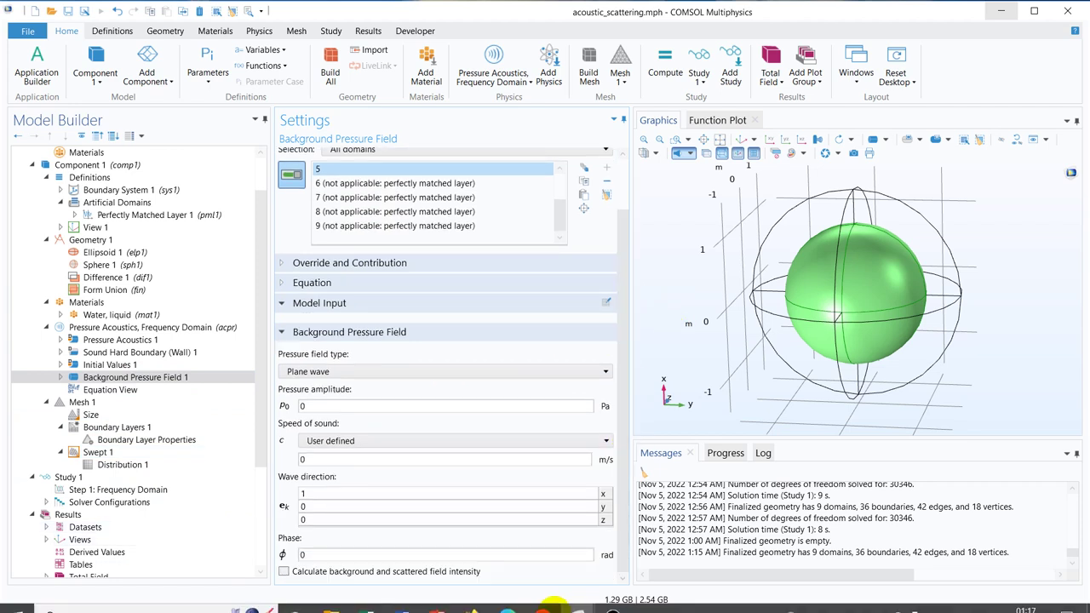
left_click(519, 541)
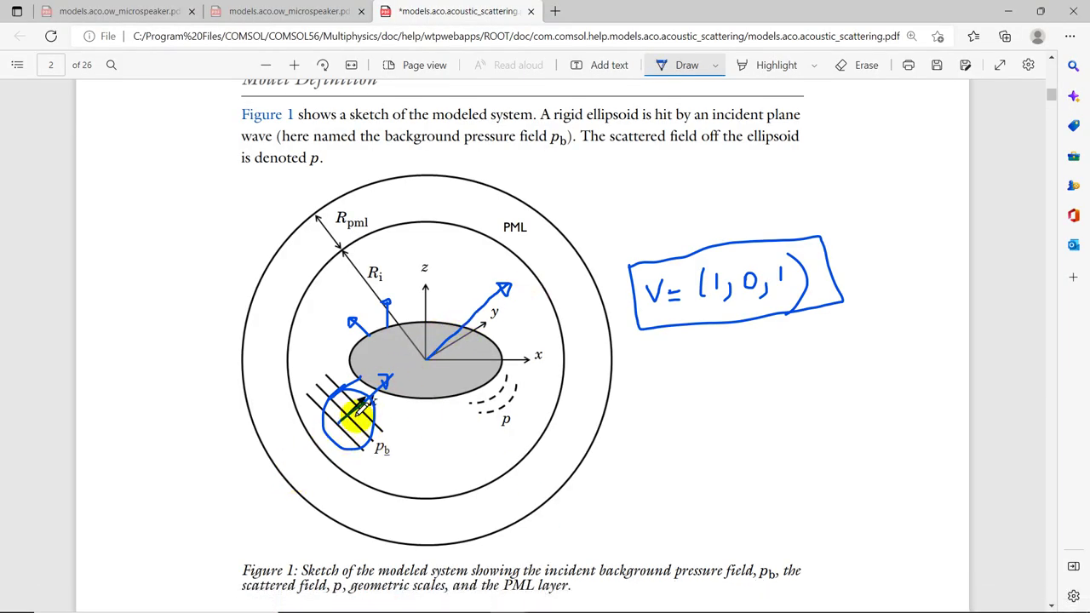
left_click_drag(465, 342, 467, 363)
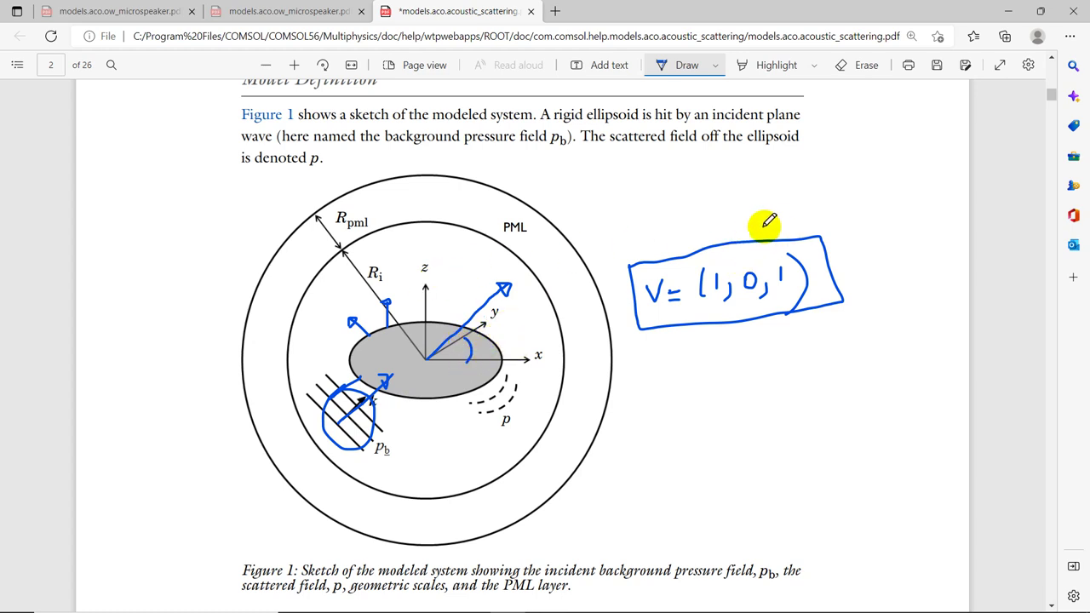
left_click_drag(757, 227, 800, 369)
mouse_move(863, 303)
left_mouse_down()
mouse_move(727, 230)
mouse_move(706, 255)
left_mouse_up()
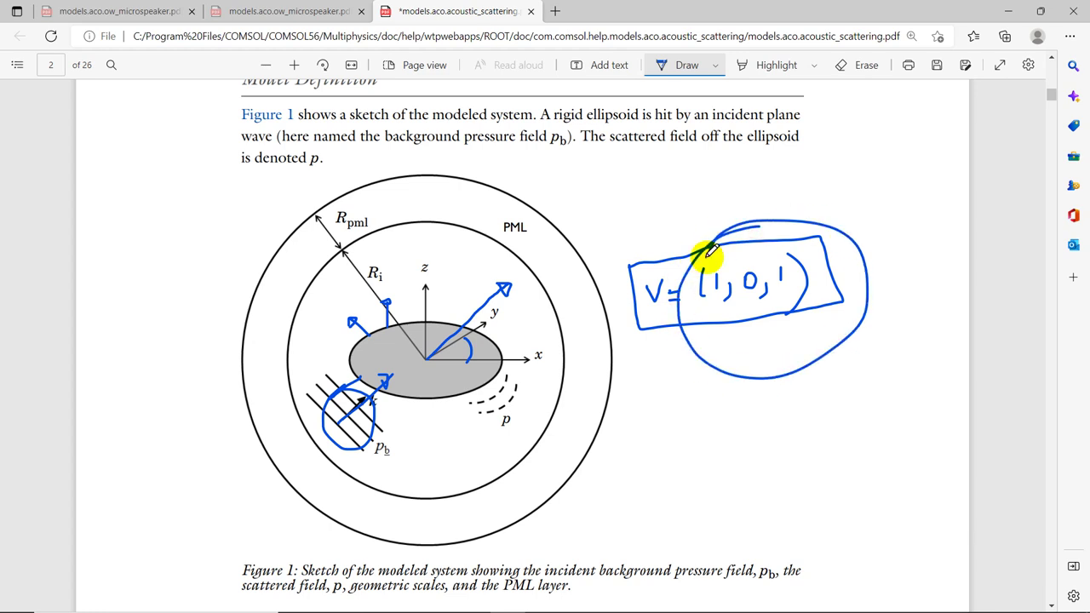
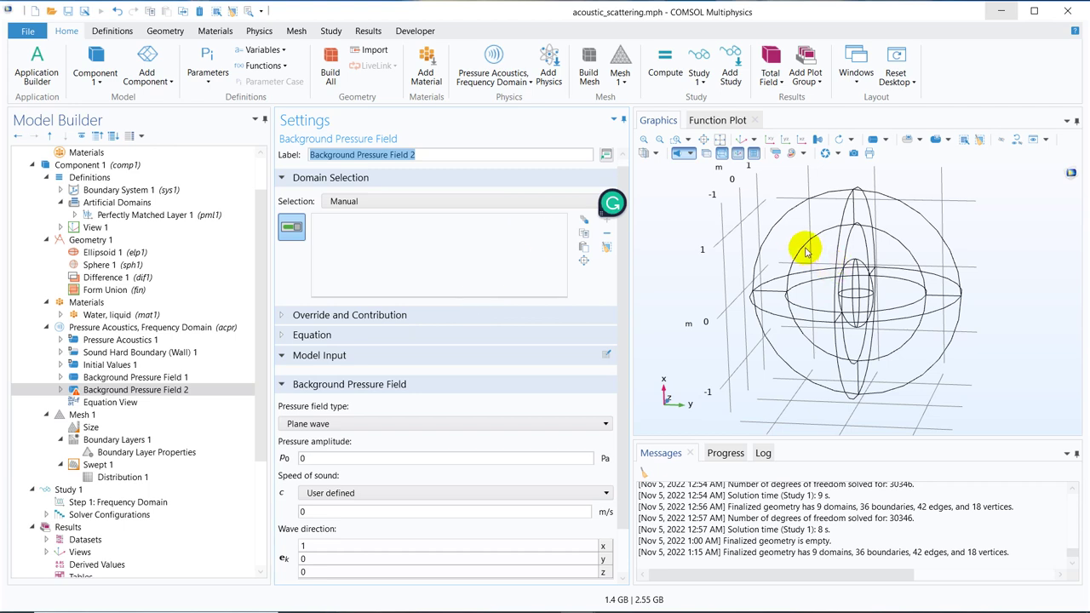
Delete the extra Background Pressure Field 2 from Pressure Acoustics, Frequency Domain.
left_click(449, 202)
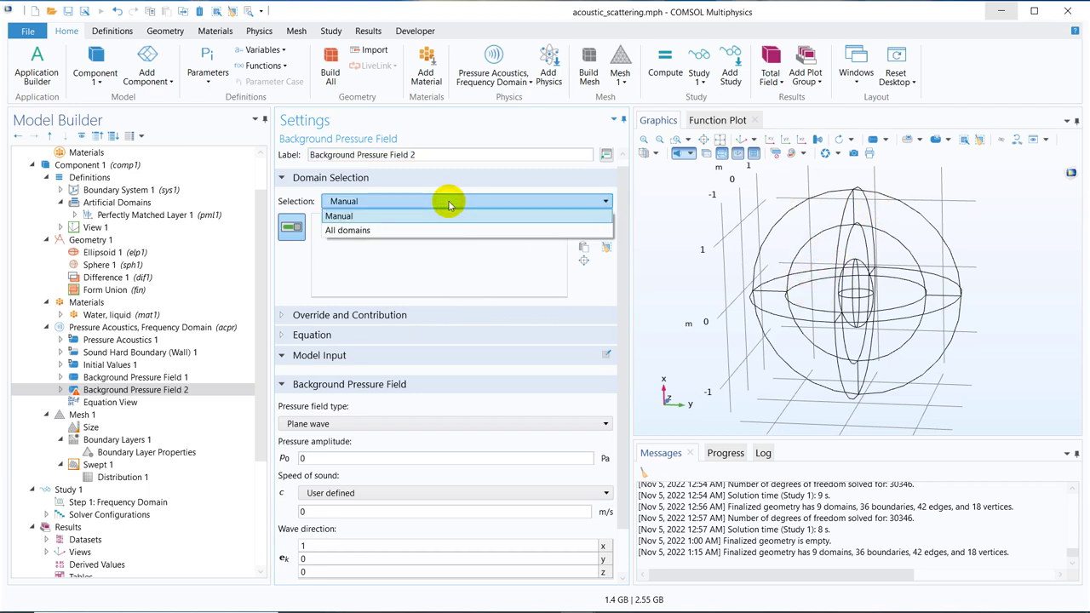
left_click(445, 211)
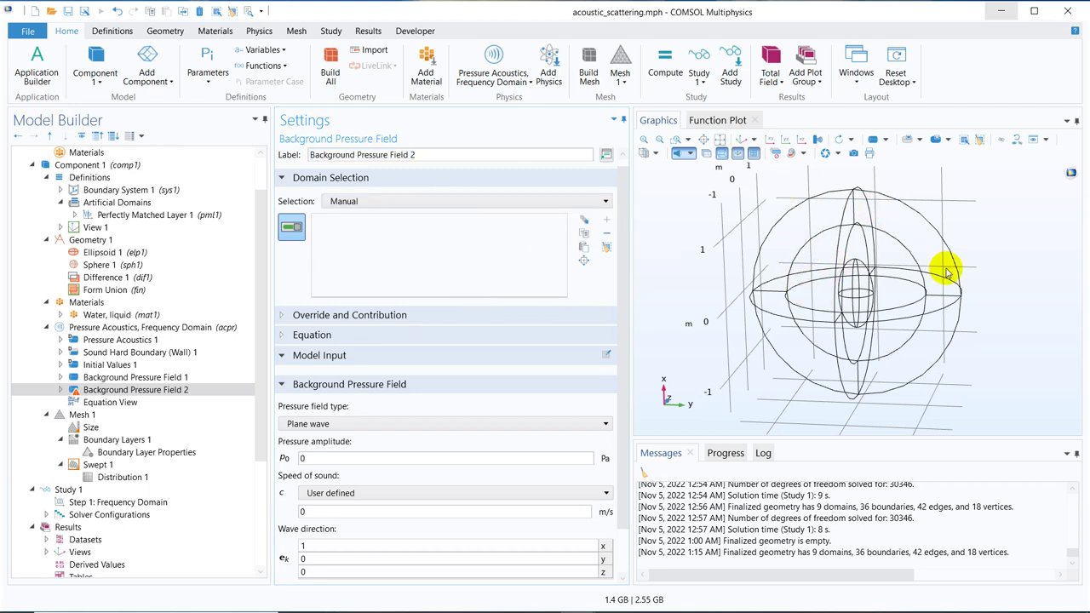
left_click_drag(923, 272, 855, 251)
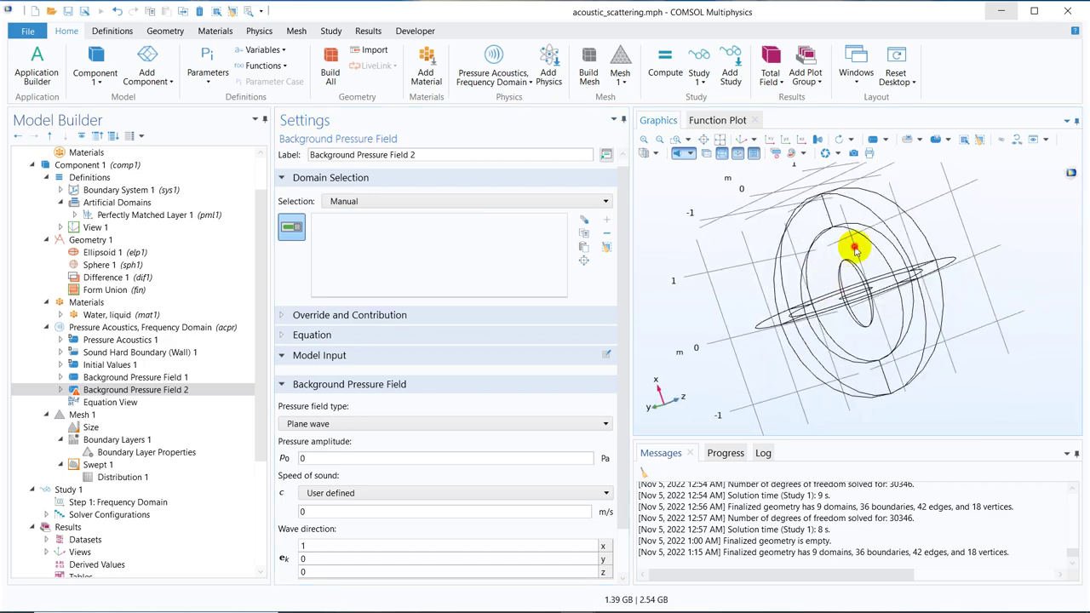
right_click(200, 390)
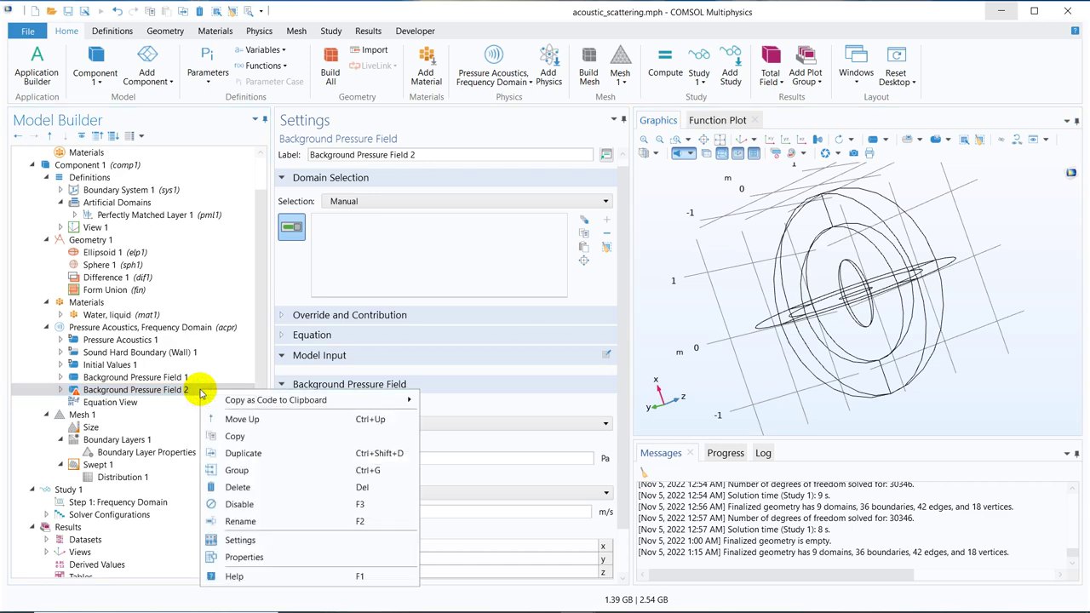
left_click(254, 487)
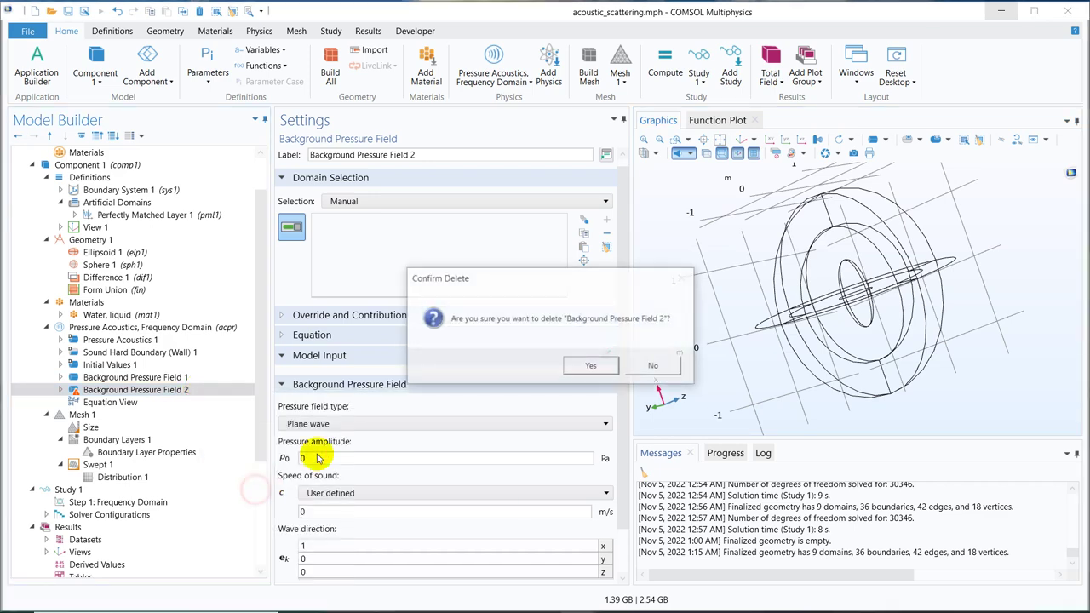
left_click(596, 364)
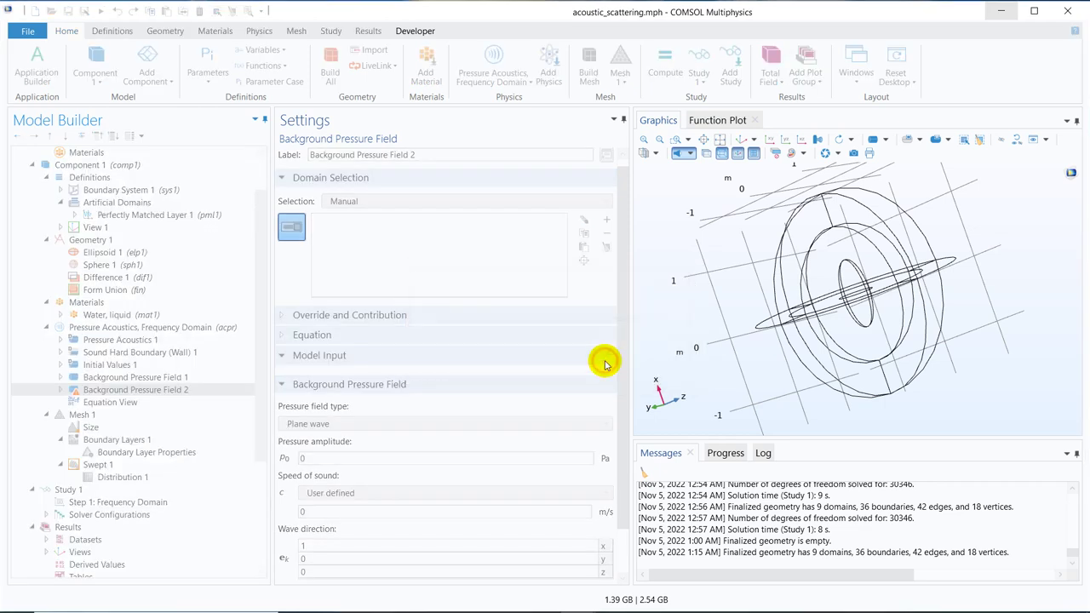
Add an Exterior Field Calculation to Pressure Acoustics, Frequency Domain.
left_click(115, 328)
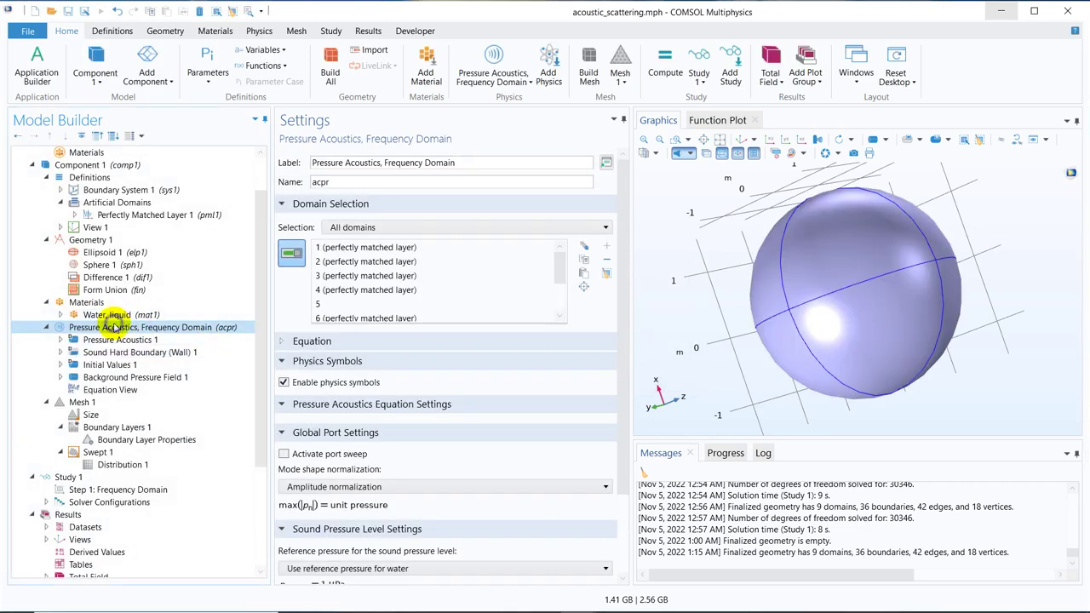
right_click(113, 328)
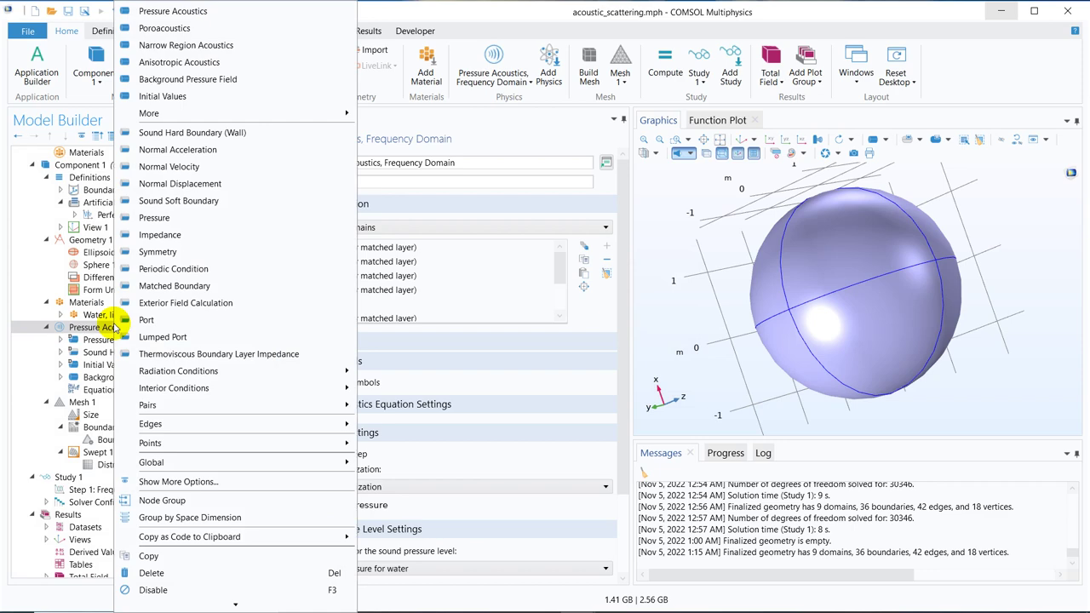
left_click(219, 305)
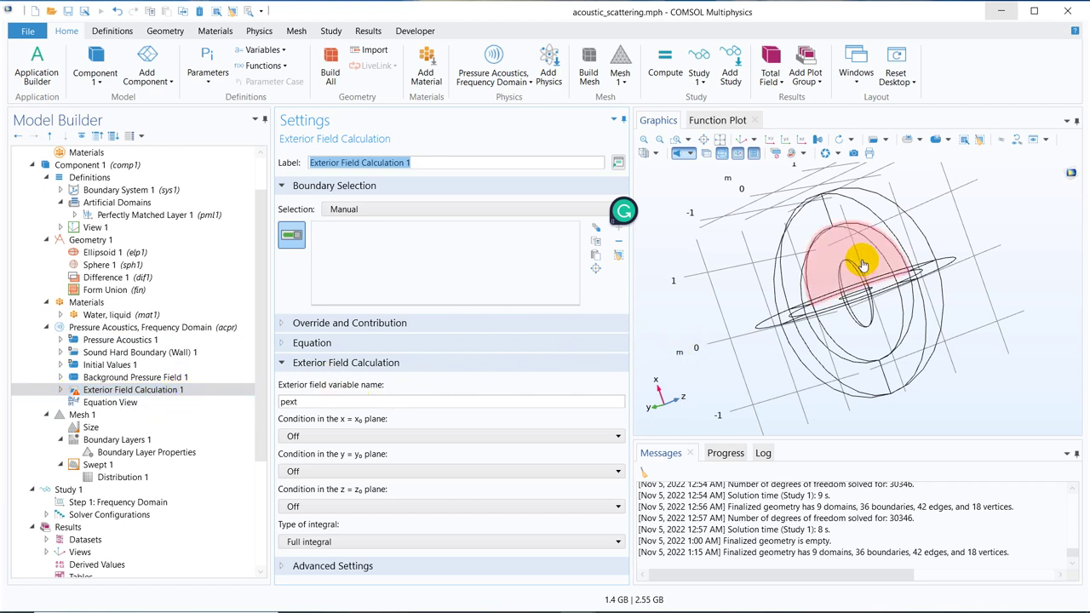
Assign all eight boundaries of the inner sphere, 9 to 12, 22, 23, 29 and 34, to the Exterior Field Calculation.
left_click_drag(920, 204, 877, 246)
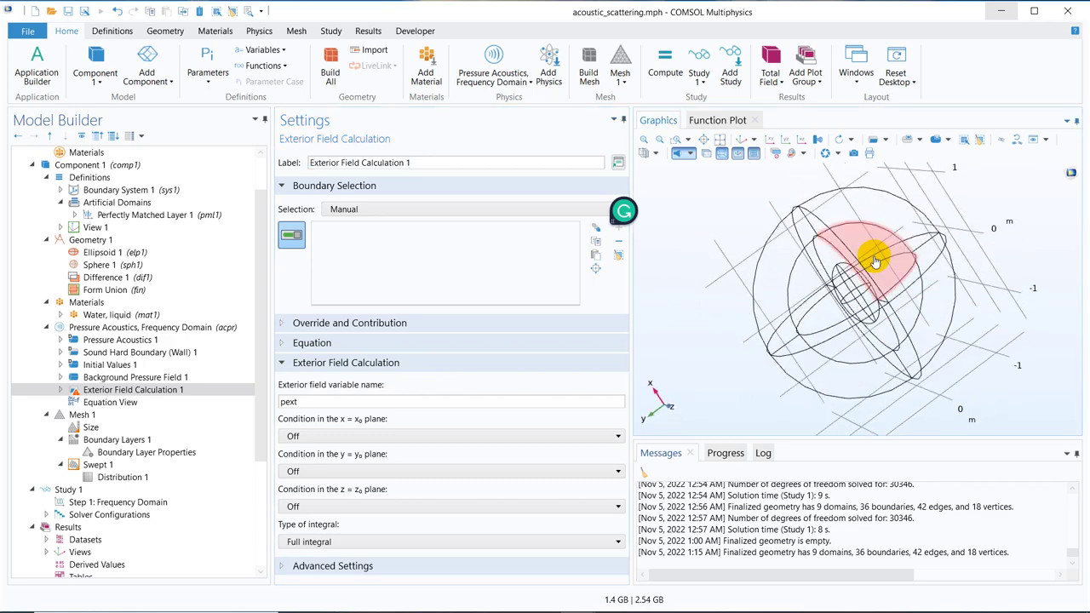
left_click(874, 260)
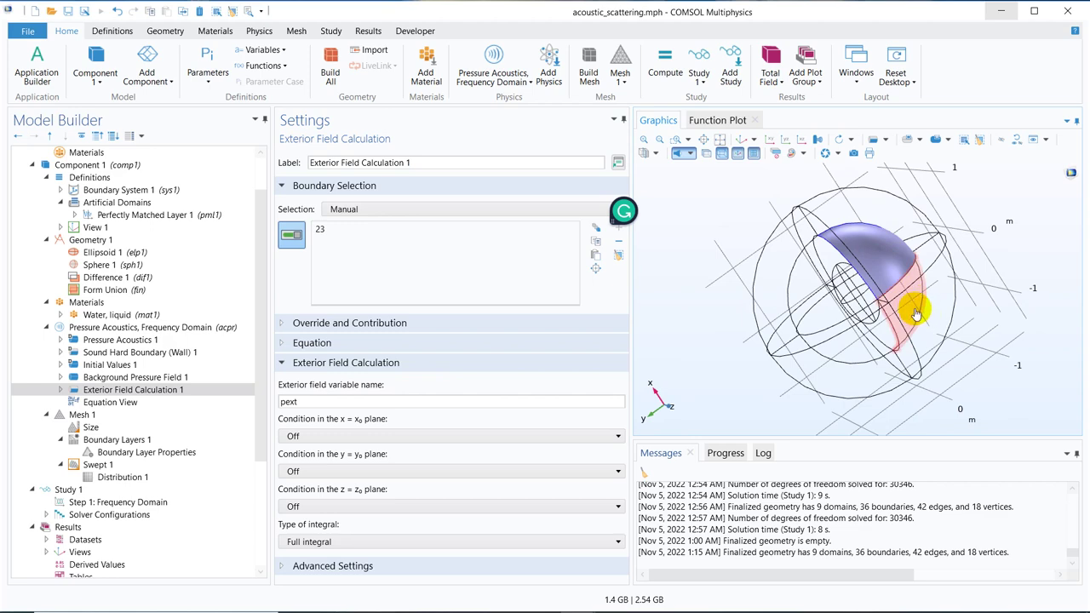
left_click(912, 308)
left_click(866, 333)
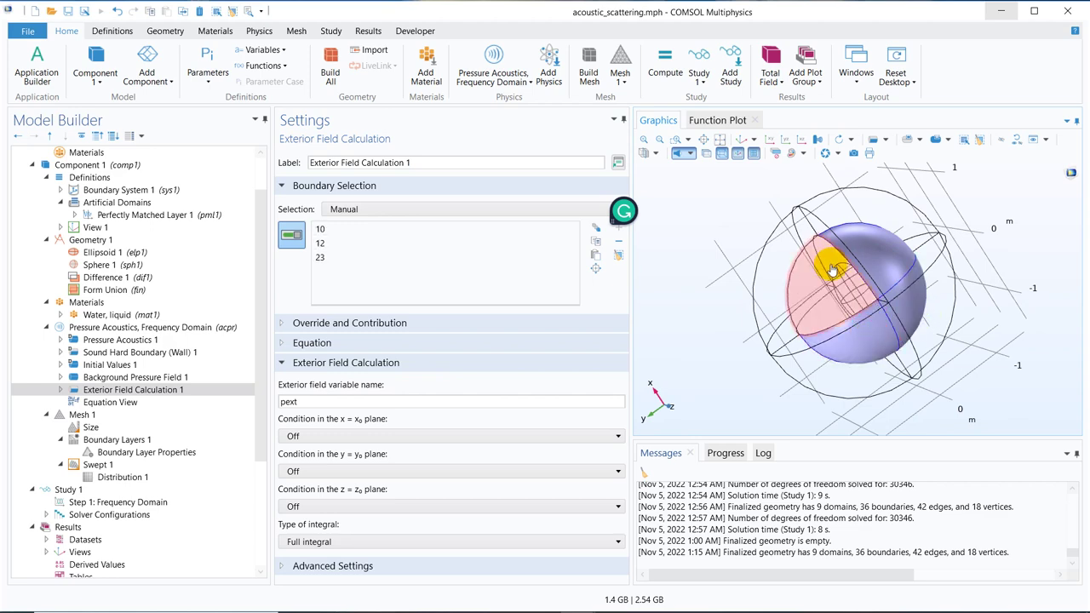
left_click(830, 266)
left_click_drag(827, 260, 860, 294)
left_click(860, 294)
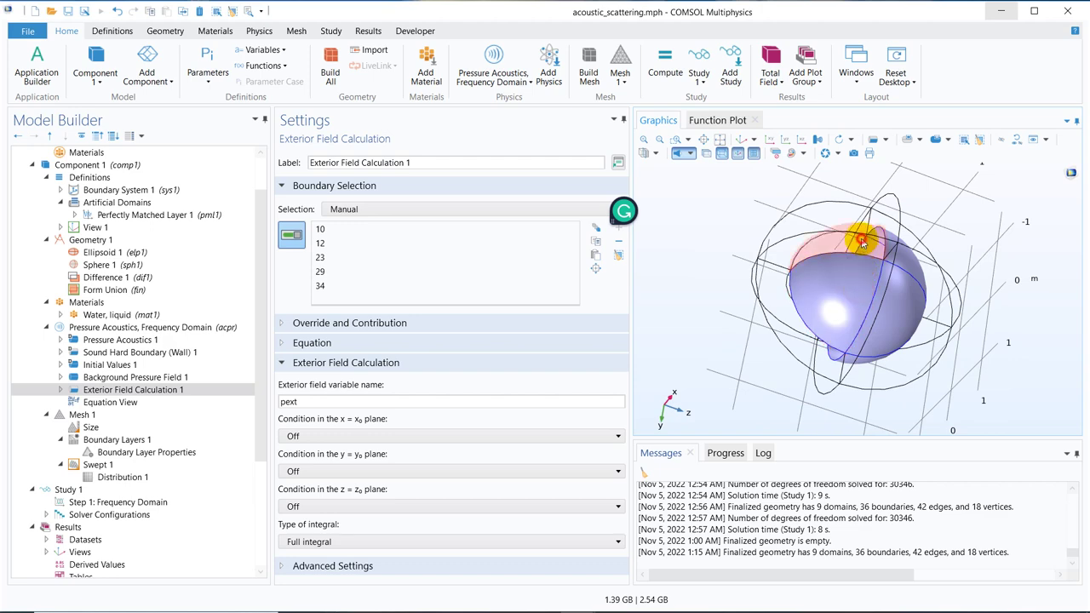
left_click(863, 243)
left_click_drag(818, 205, 836, 266)
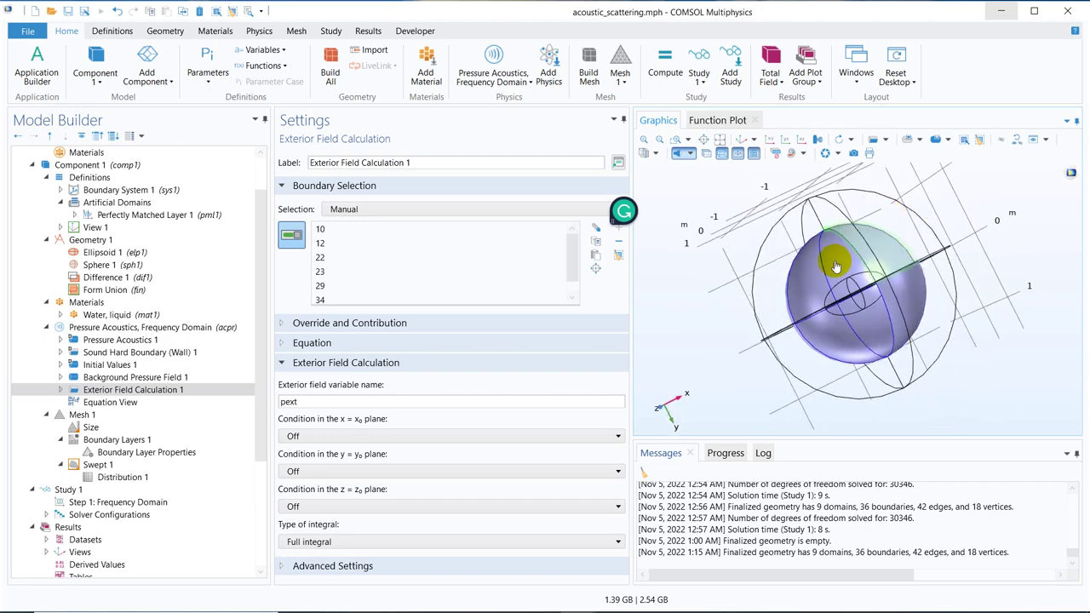
left_click(836, 267)
left_click(865, 328)
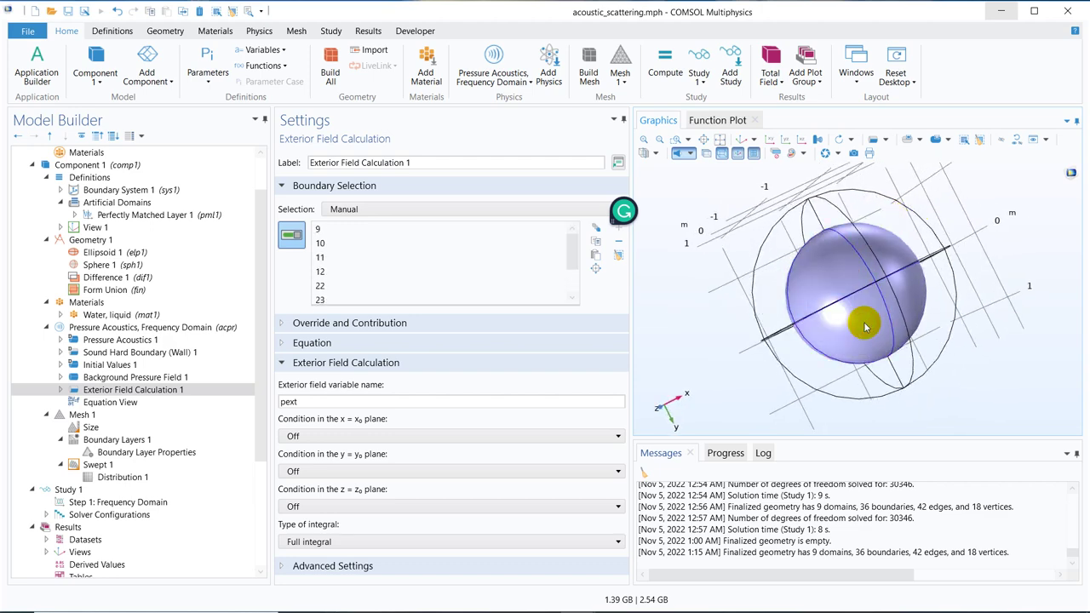
left_click_drag(1033, 285, 955, 220)
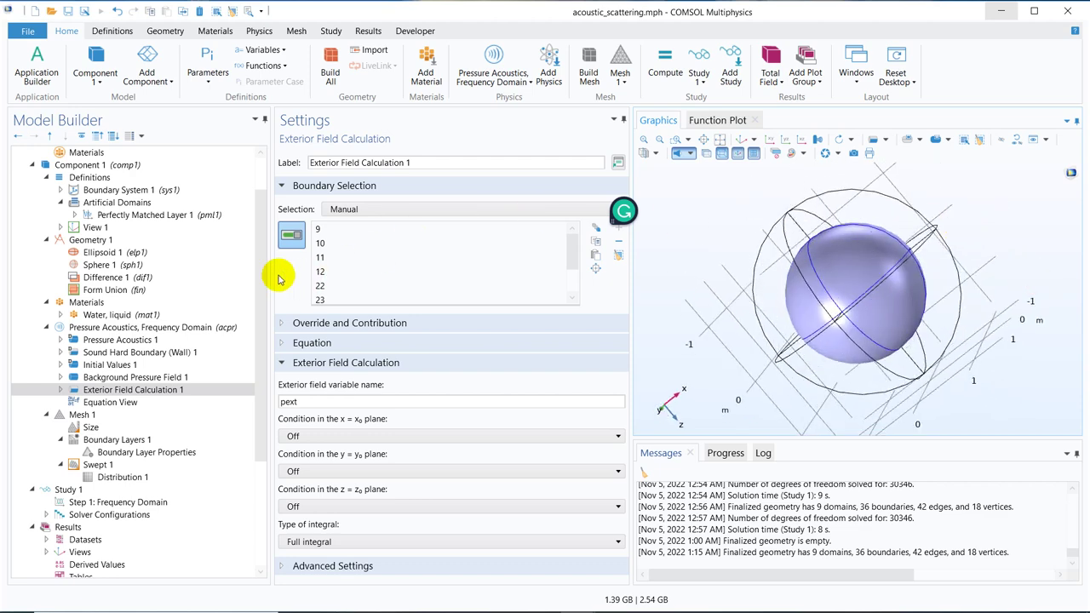
Set the Boundary Layer Properties selection of Mesh 1 to all boundaries.
left_click_drag(261, 263, 263, 332)
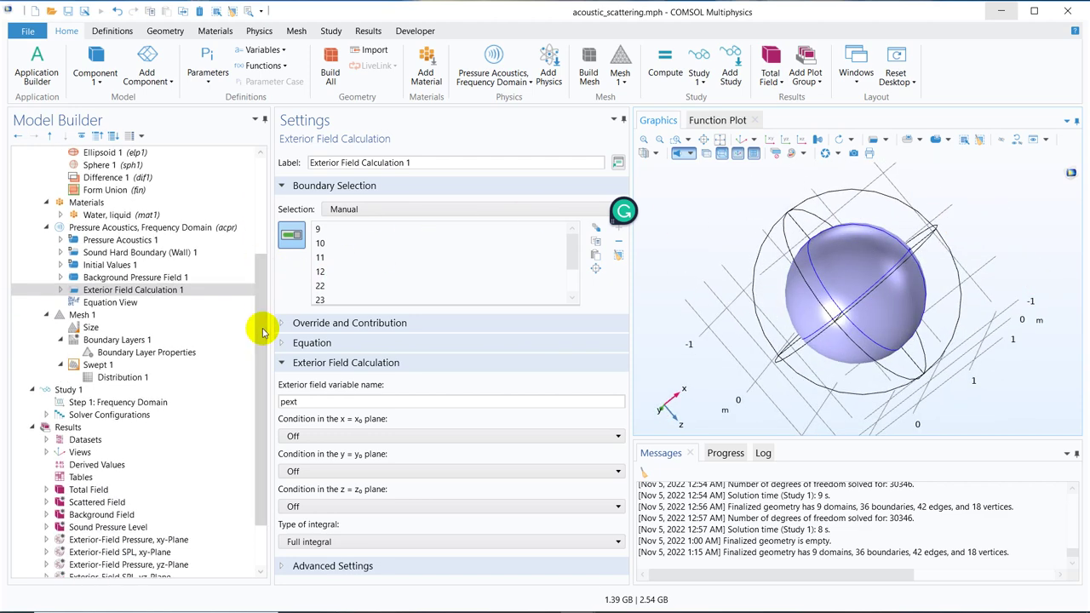
left_click(181, 353)
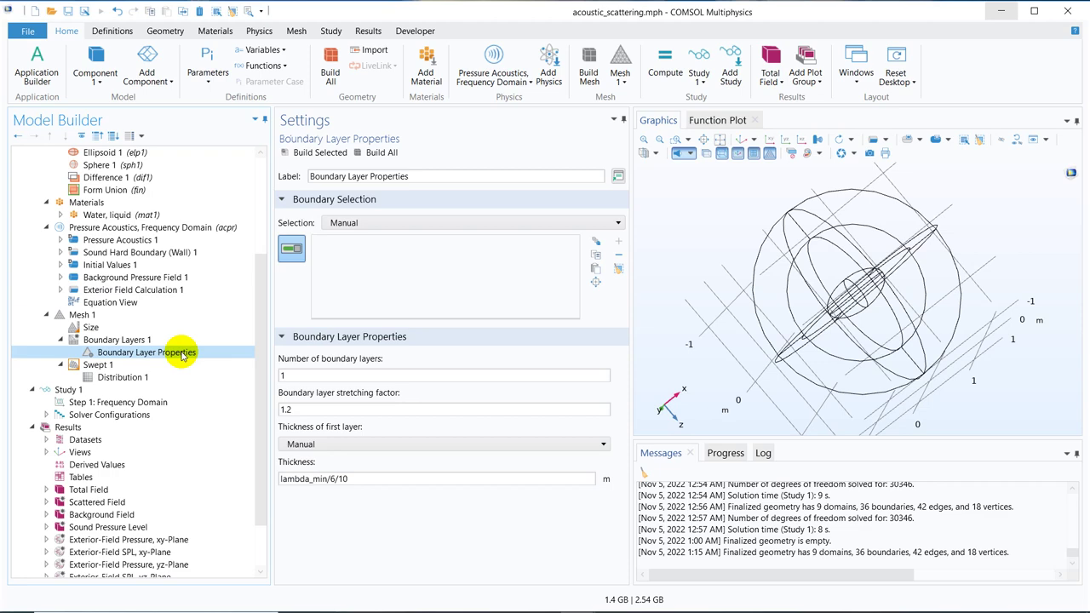
left_click(160, 375)
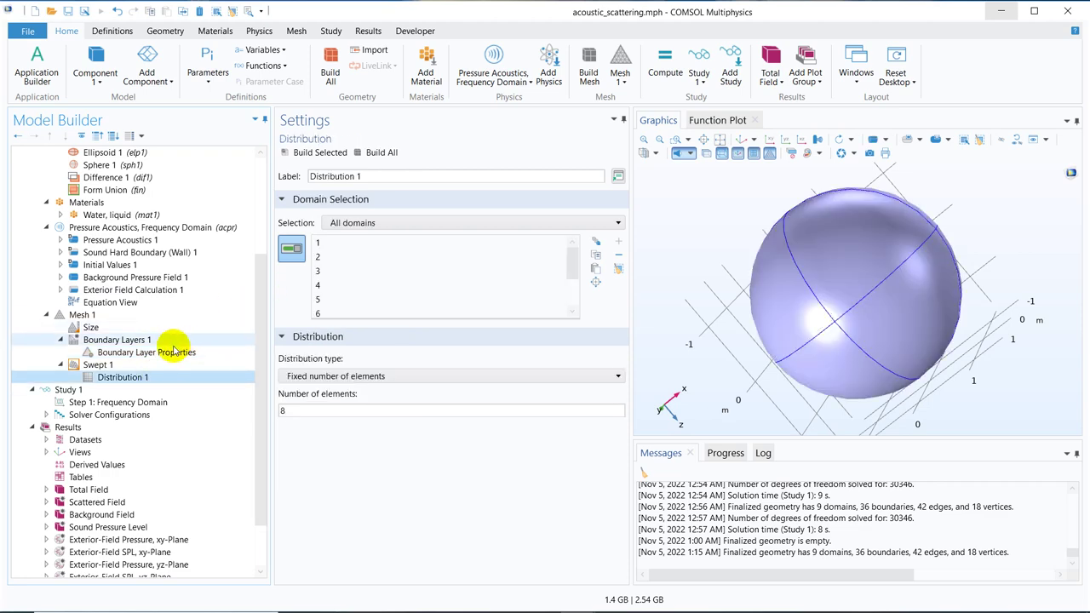
left_click(172, 351)
left_click(409, 223)
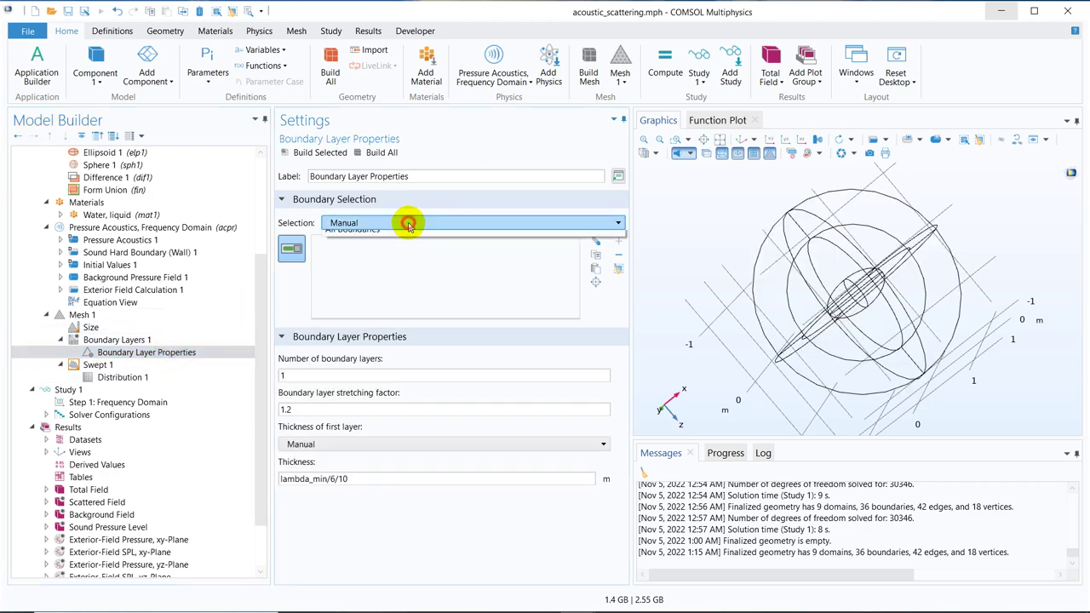
left_click(385, 250)
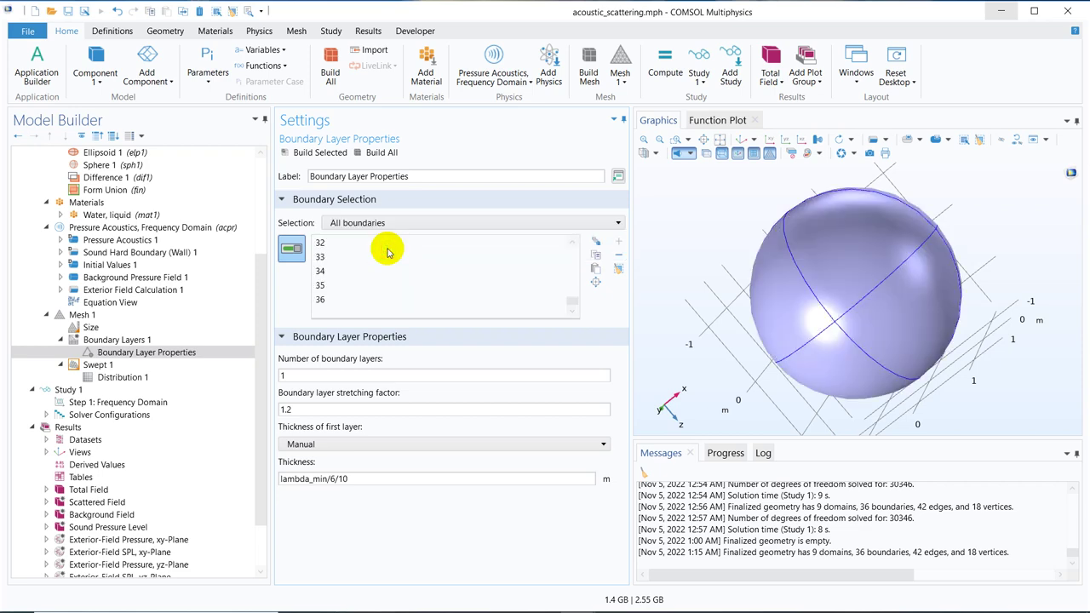
left_click_drag(761, 168, 805, 186)
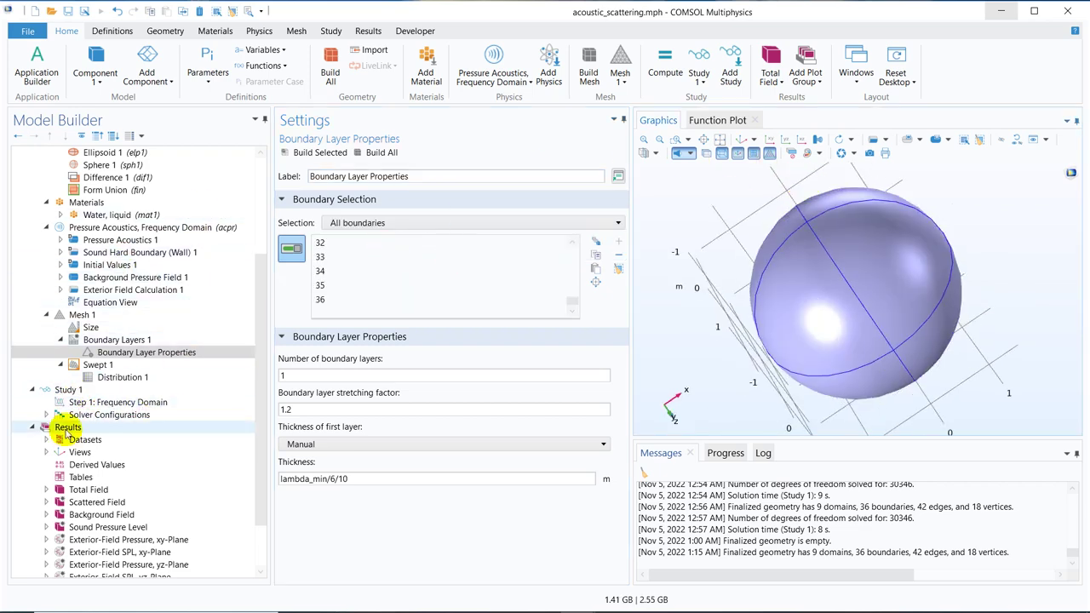
Try to compute the Frequency Domain step of Study 1, and check Distribution 1 of the swept mesh.
left_click(113, 403)
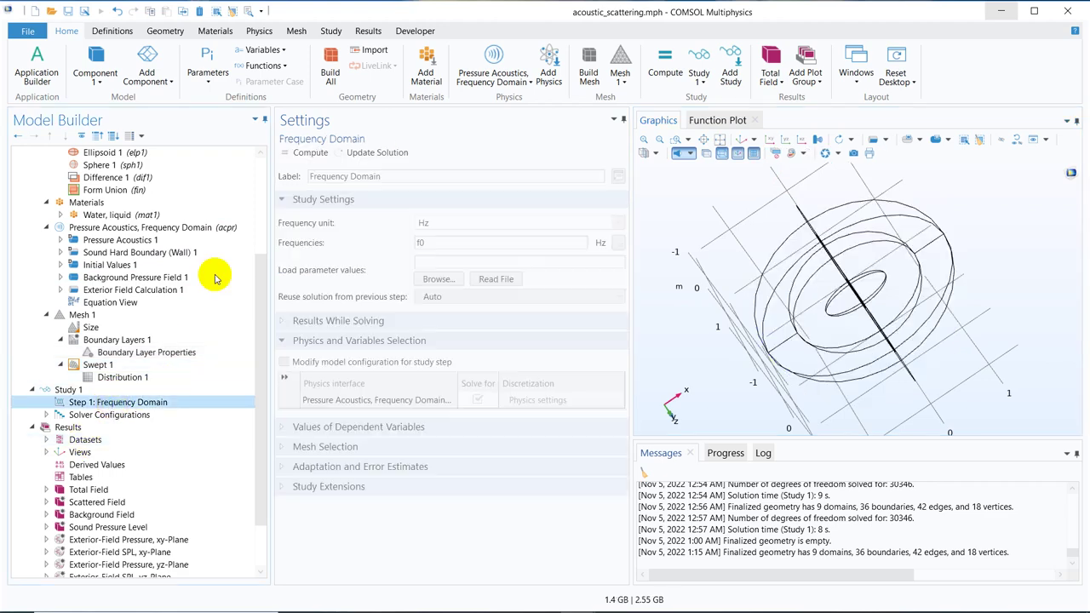
left_click(306, 153)
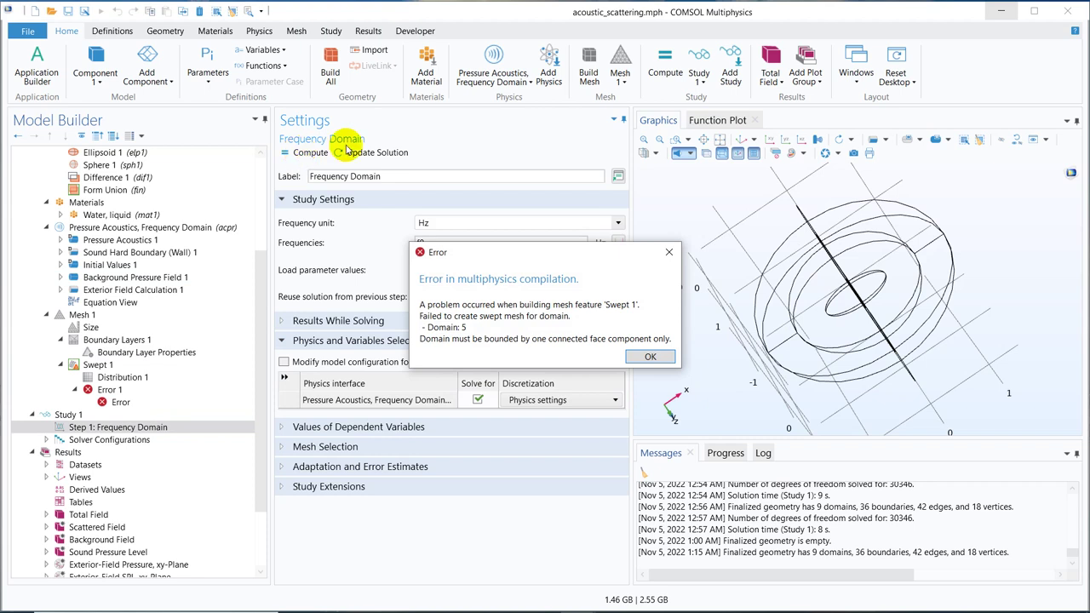
left_click(650, 357)
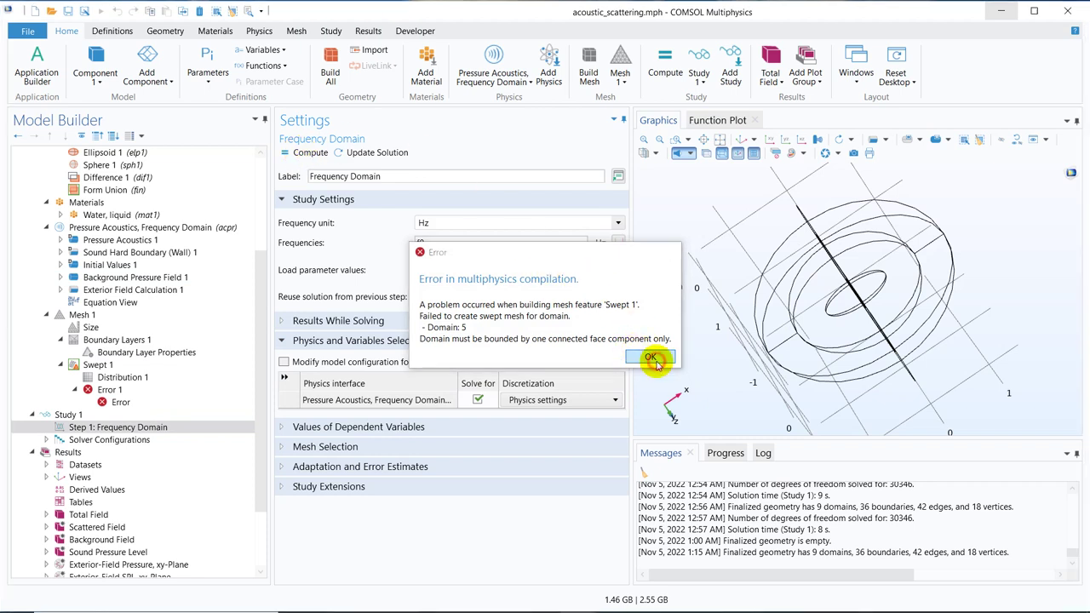
left_click(128, 377)
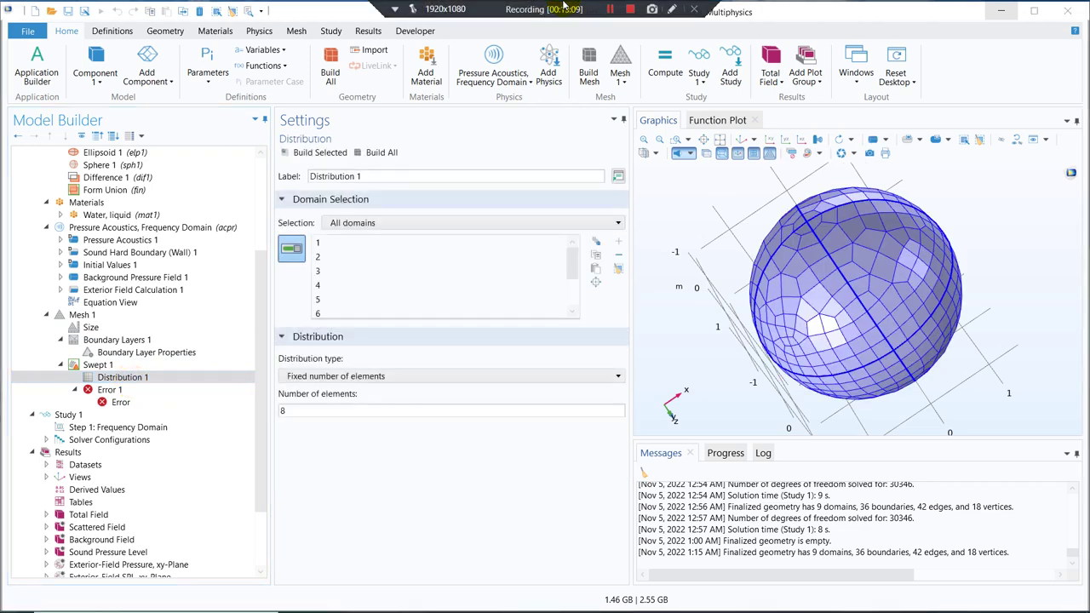
left_click(610, 9)
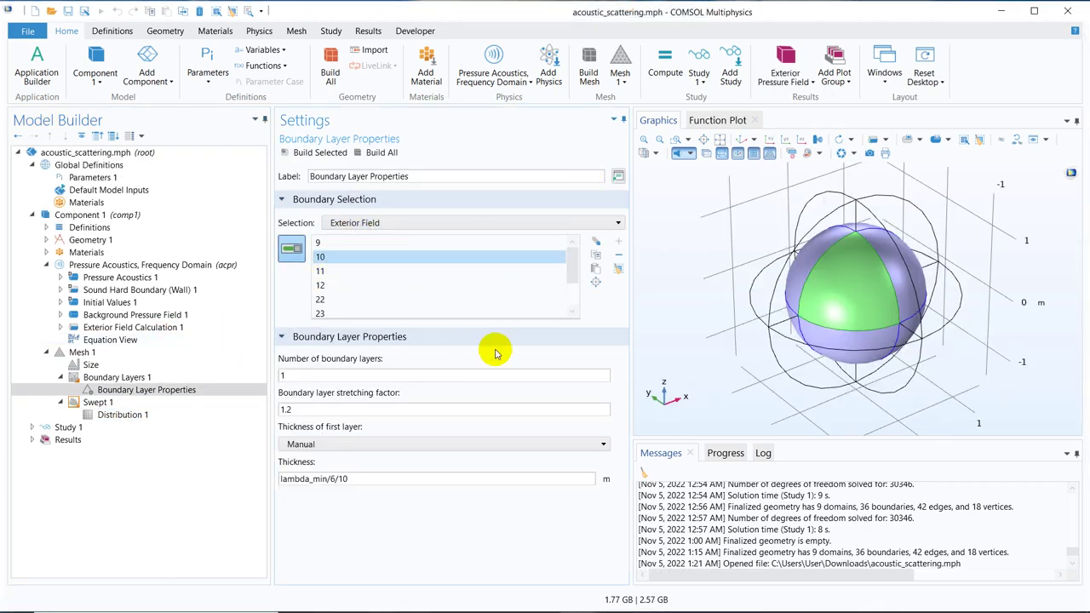
Examine the boundaries in the Exterior Field selection of the Boundary Layer Properties one by one, from 9 to 34.
left_click_drag(966, 252, 907, 340)
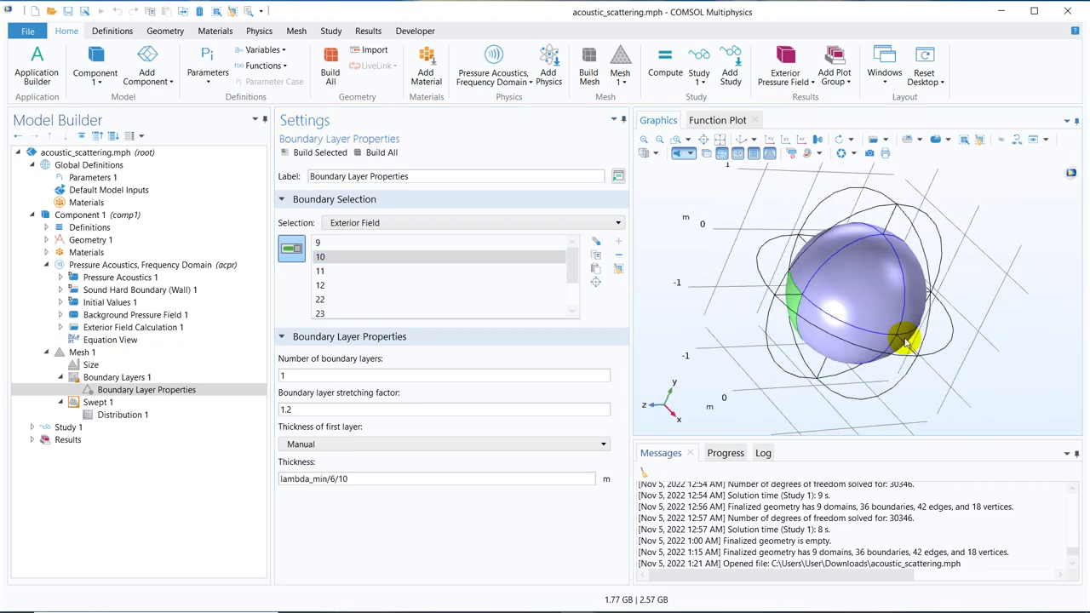
left_click(353, 245)
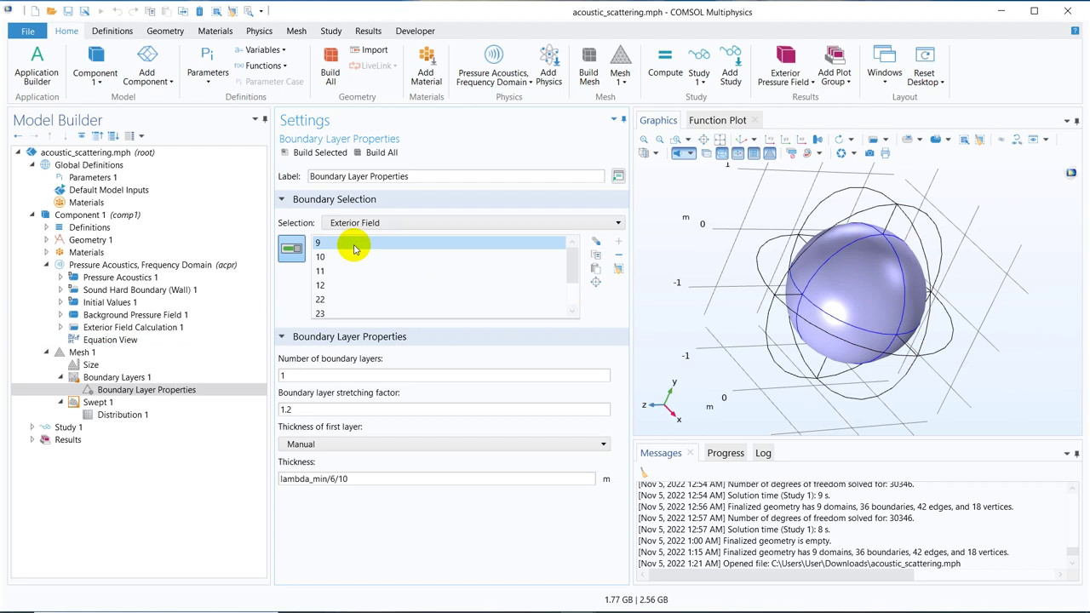
key("Down")
key("Down")
key("Down")
key("Down")
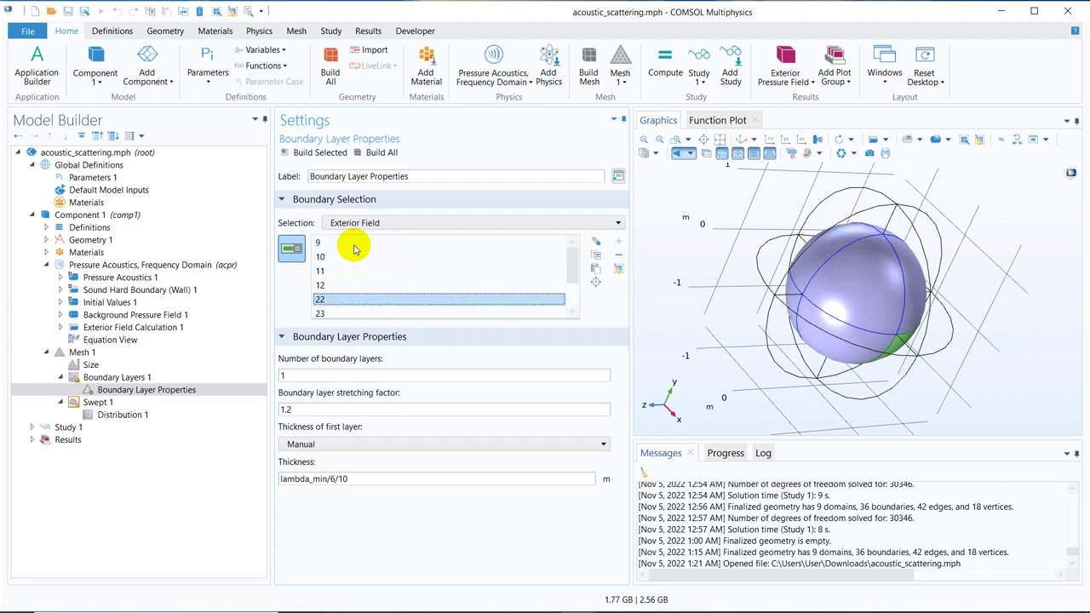
key("Down")
key("Down")
key("Down")
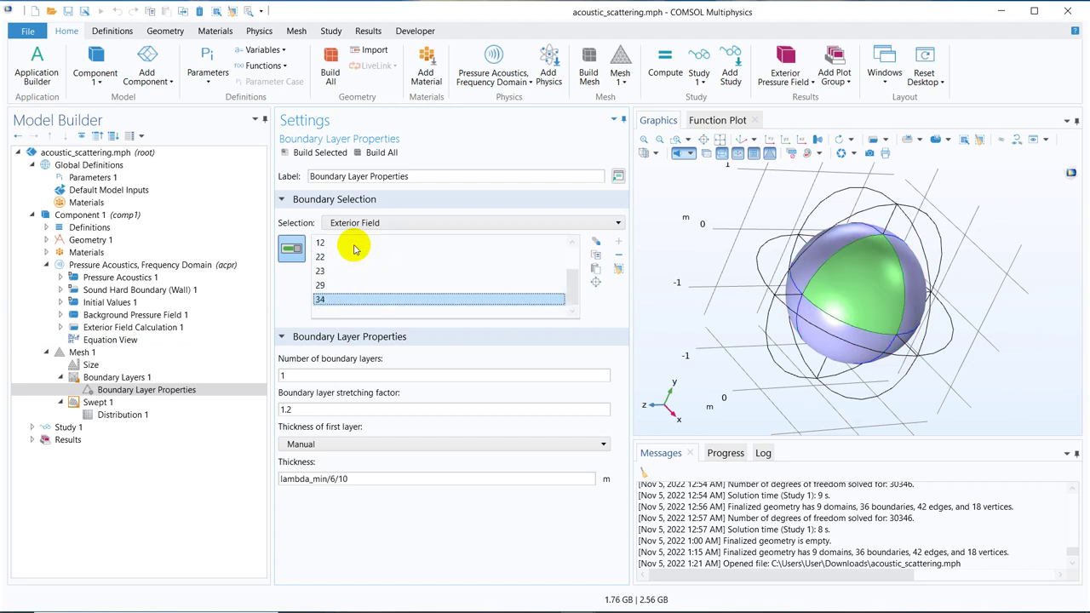
key("Up")
key("Up")
key("Up")
key("Up")
key("Up")
key("Up")
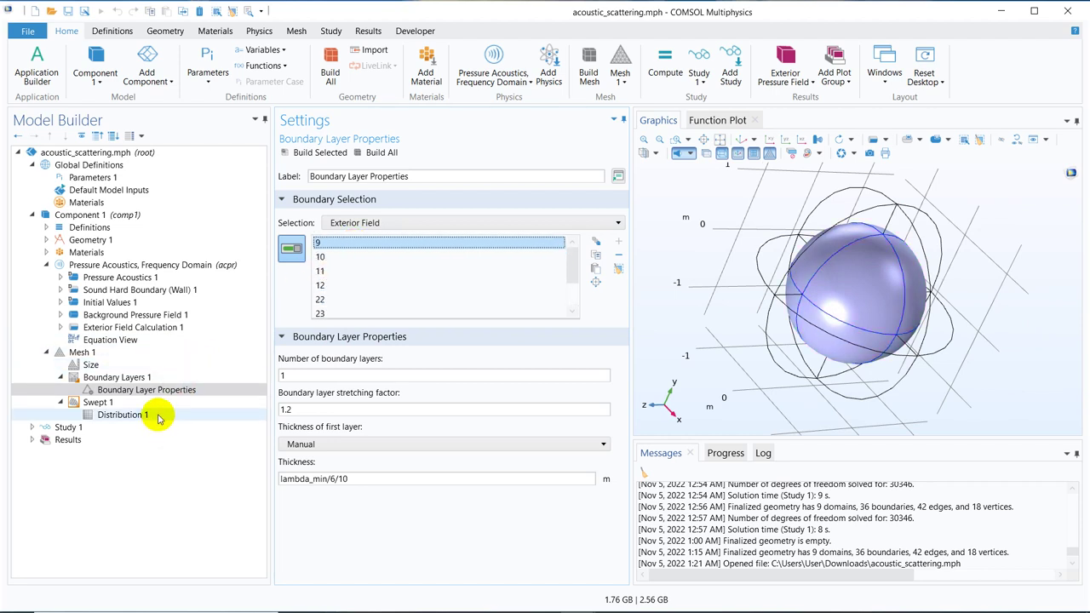
Check the swept mesh's Distribution 1 settings and compute the Frequency Domain step of Study 1.
left_click(122, 415)
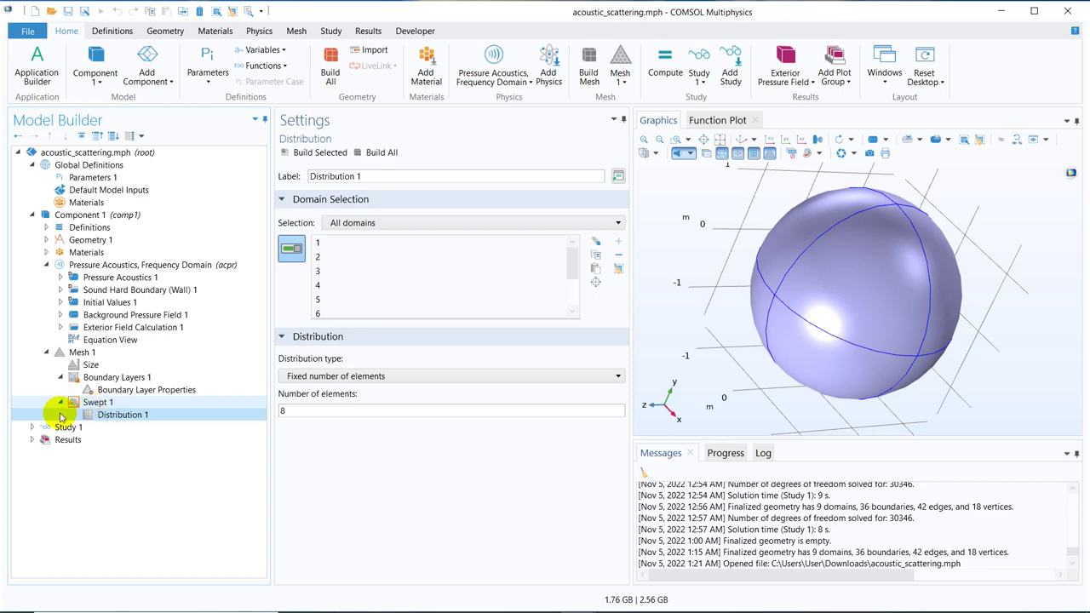
left_click(31, 426)
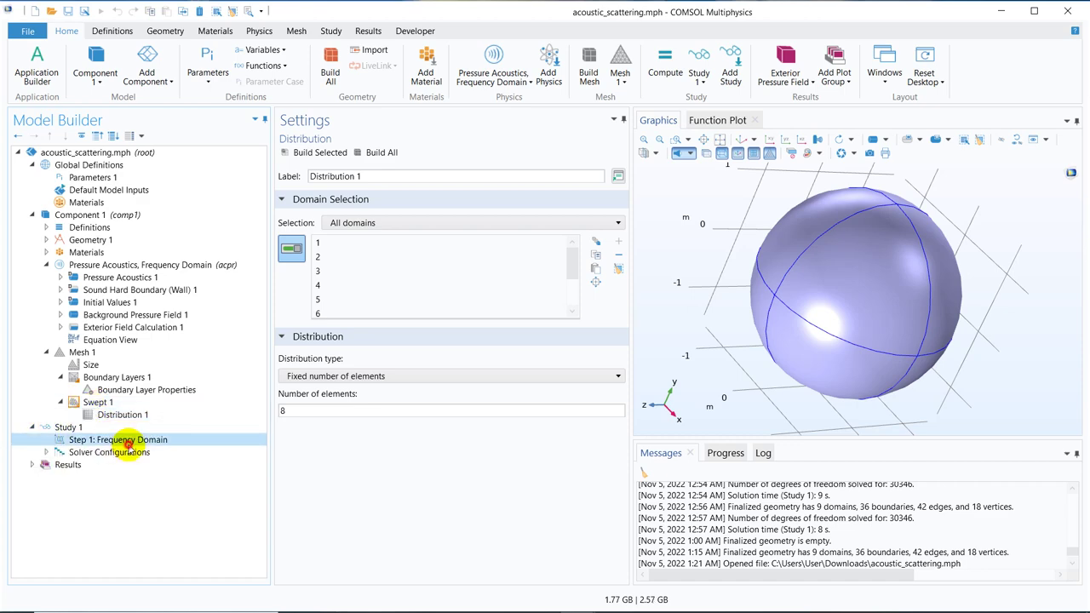
left_click(117, 439)
left_click(308, 154)
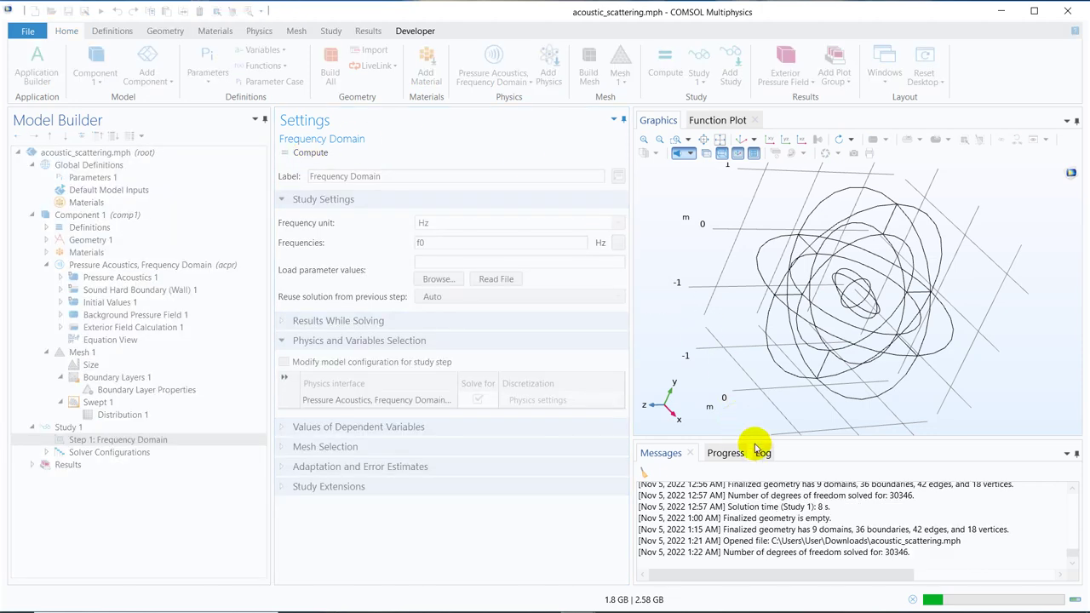
Check the solver log of the computed study and examine the Total Field plot from a different viewing angle.
left_click(763, 454)
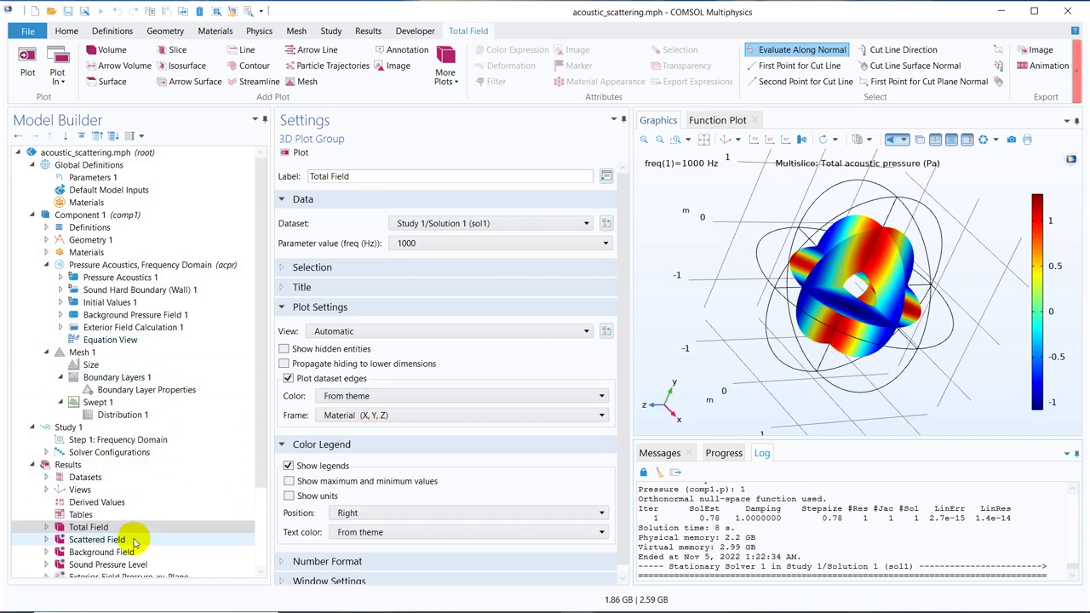
left_click_drag(945, 284, 920, 254)
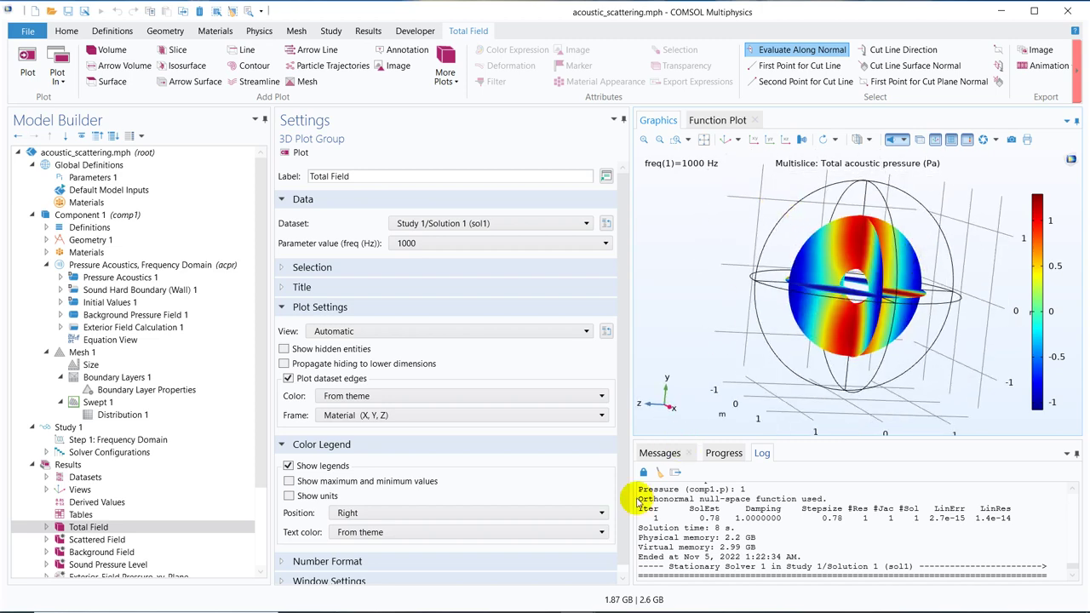
In the acoustic scattering PDF open in Edge, label the hand-drawn wave sketch's horizontal axis x and vertical axis z.
mouse_move(505, 599)
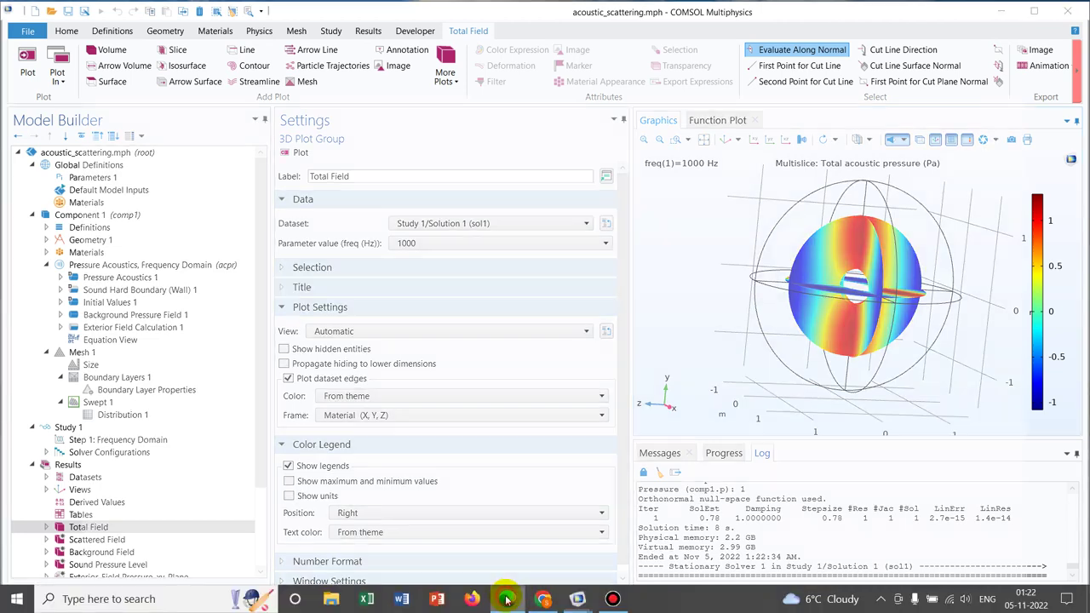
left_click(532, 598)
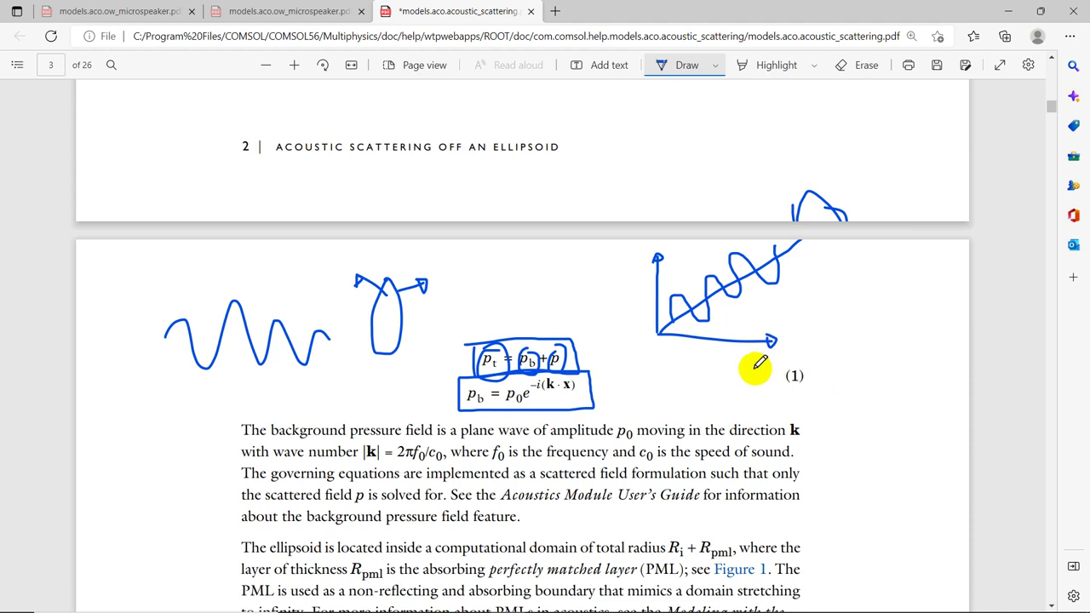
left_click_drag(753, 361, 767, 366)
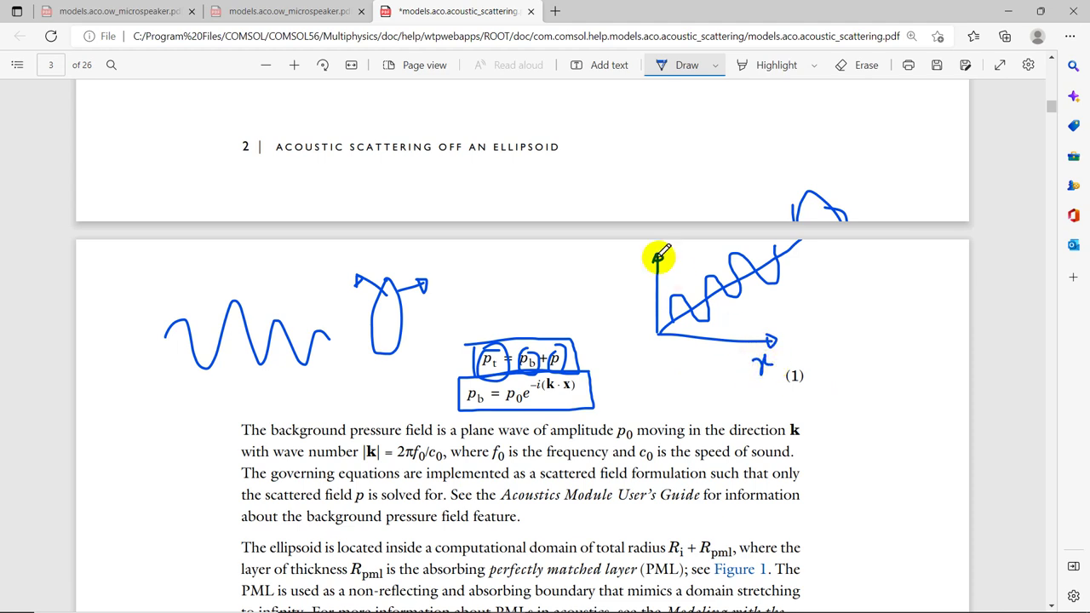
left_click_drag(633, 252, 648, 255)
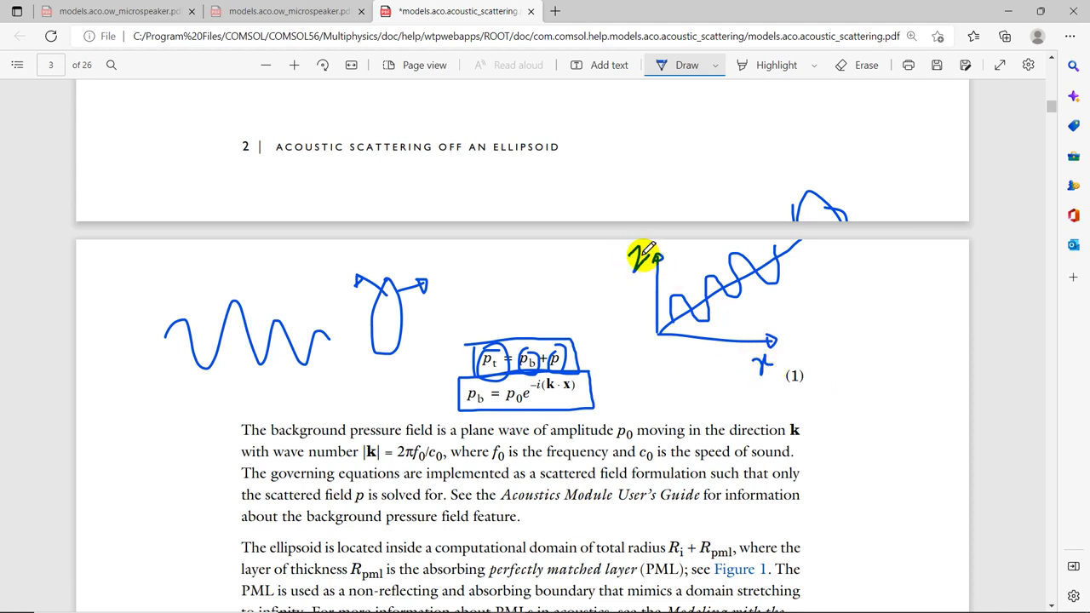
left_click(1012, 10)
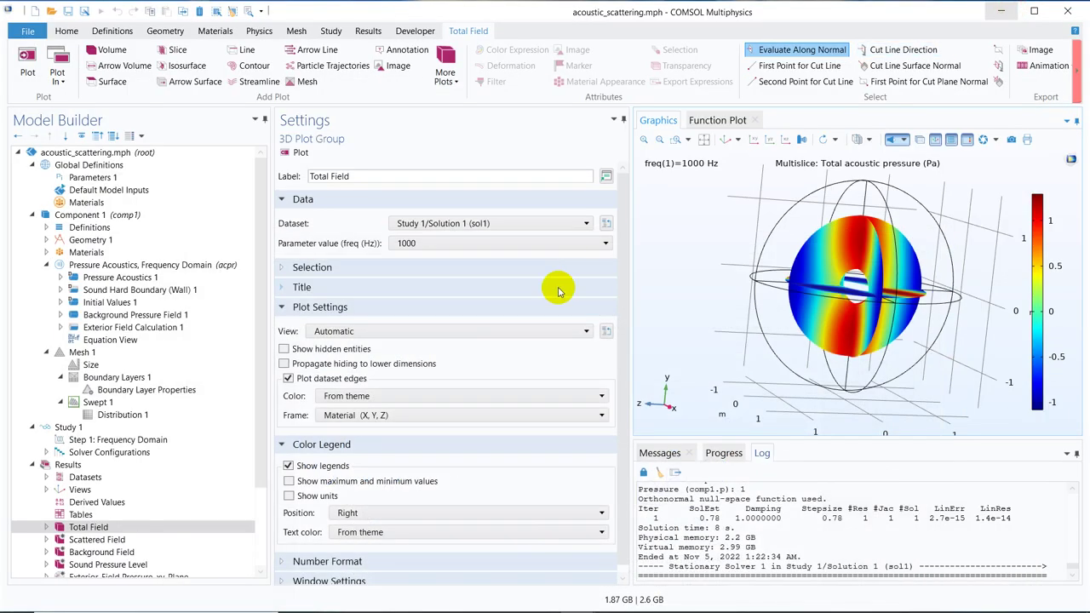
View the Total Field plot in the xz-plane and compare it with the Scattered Field and Background Field plots.
left_click(785, 141)
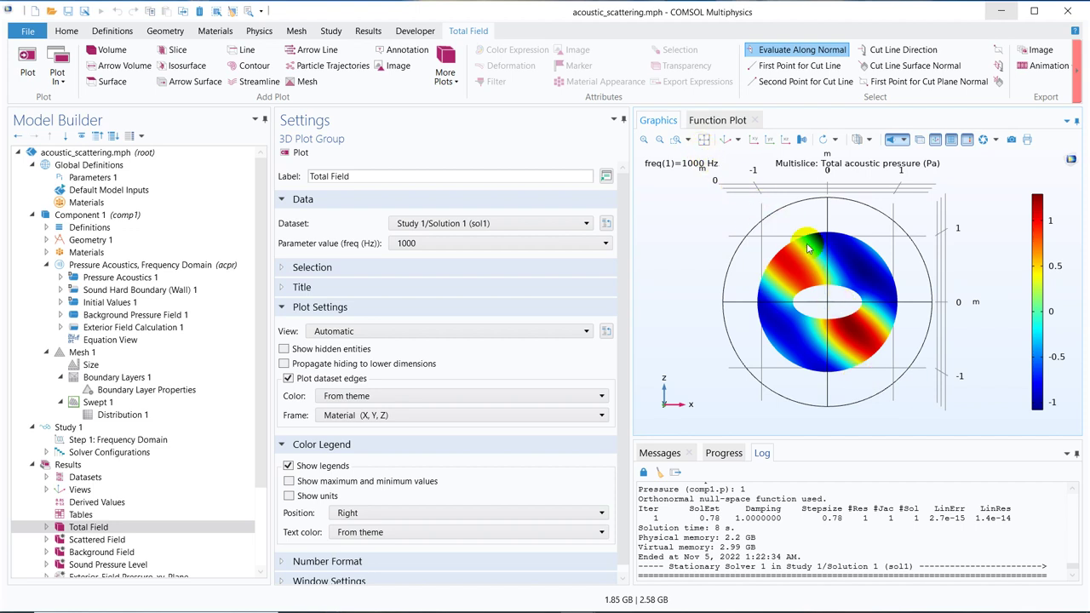
left_click(113, 542)
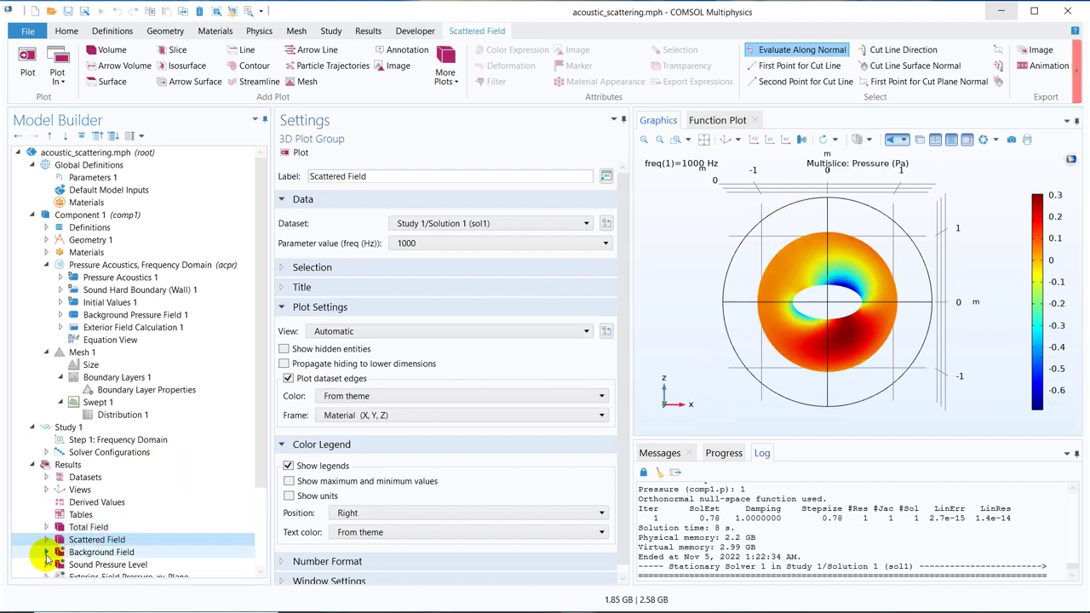
left_click(100, 527)
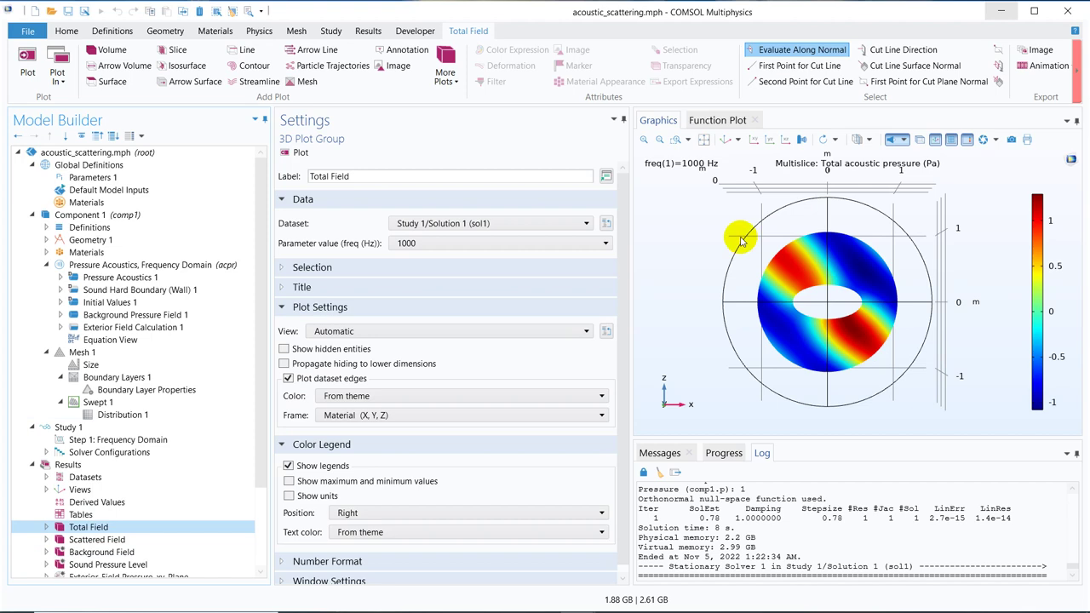
left_click(104, 539)
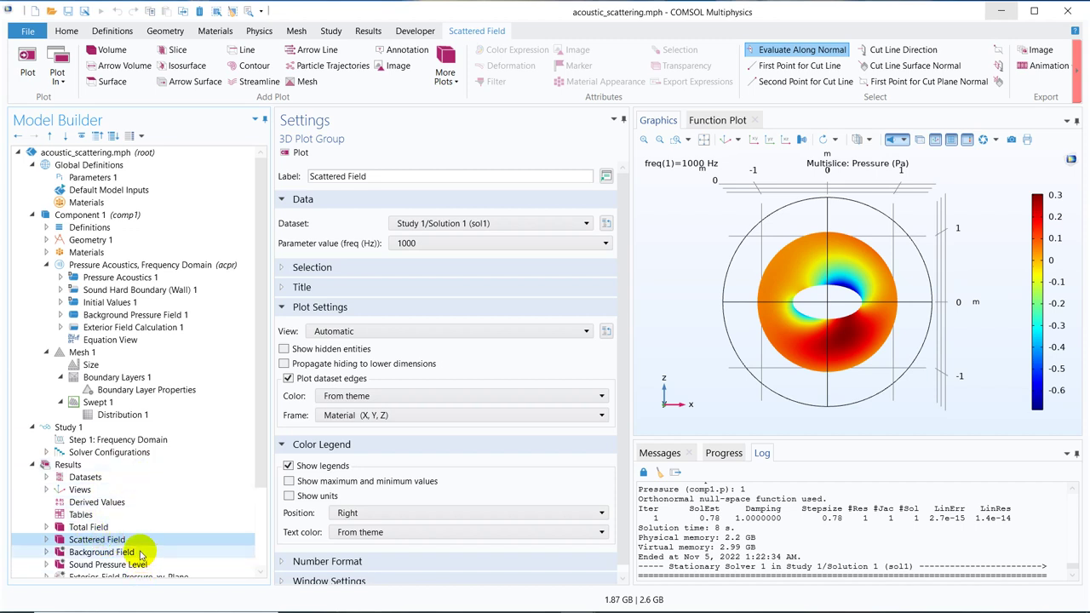
left_click(139, 552)
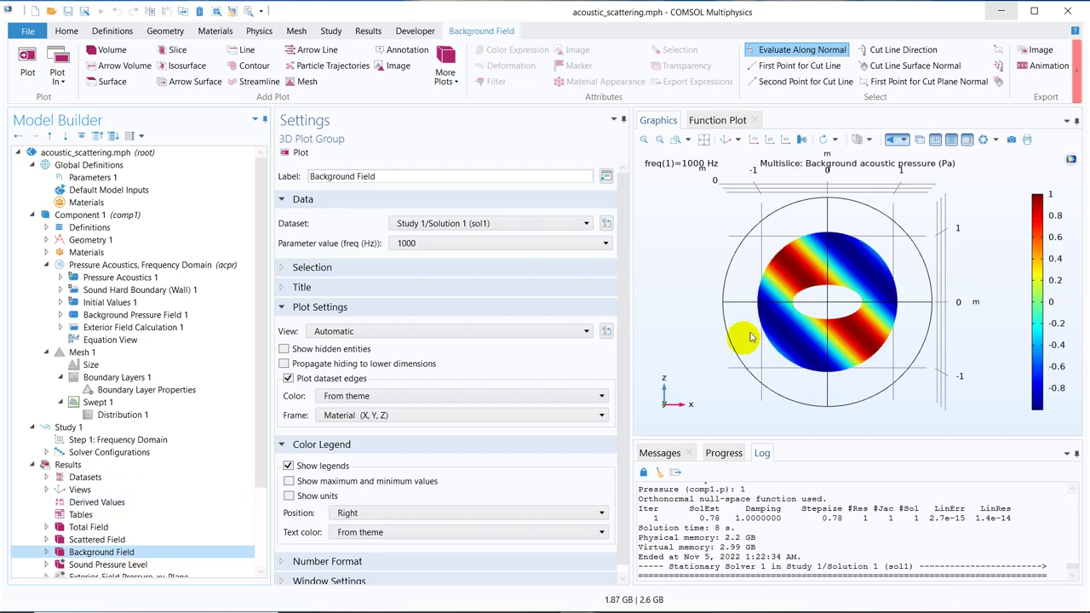
Alternate between the Total Field, Background Field and Scattered Field plots to compare their pressure patterns and color legends.
left_click(98, 527)
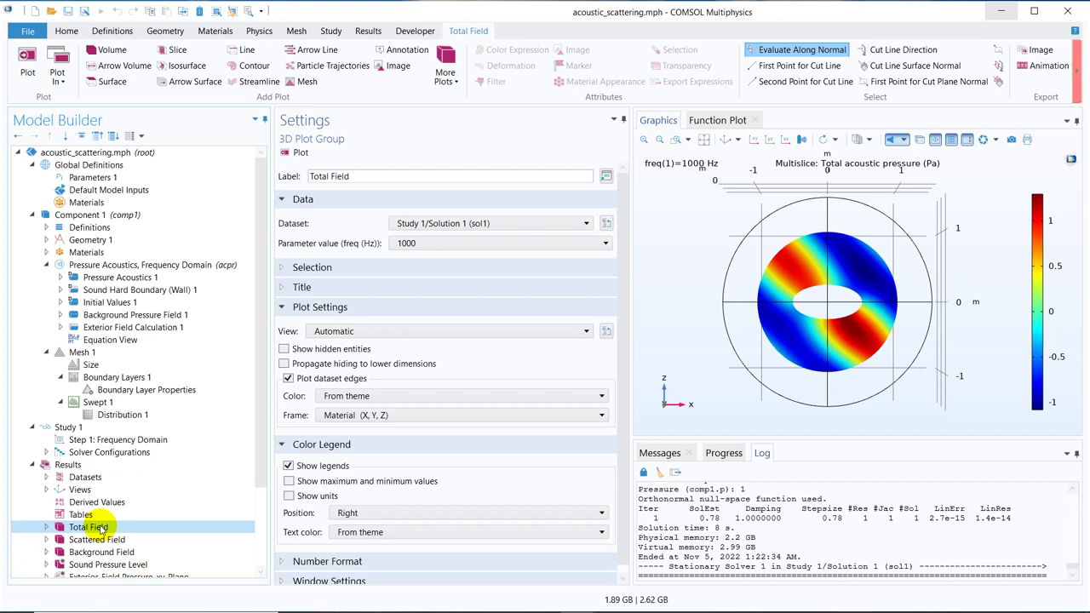
left_click(108, 553)
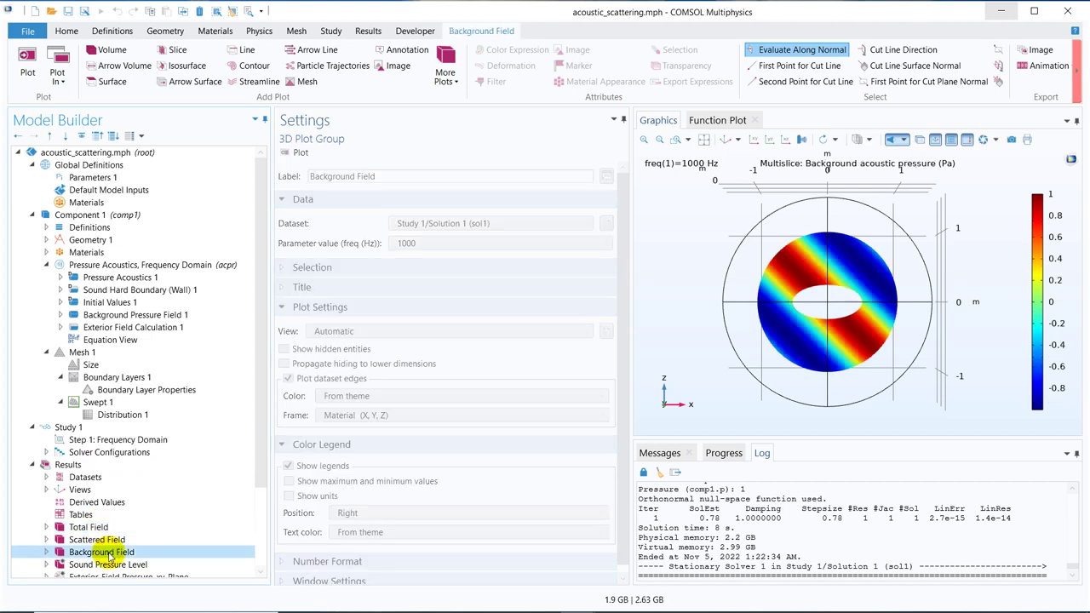
left_click(118, 541)
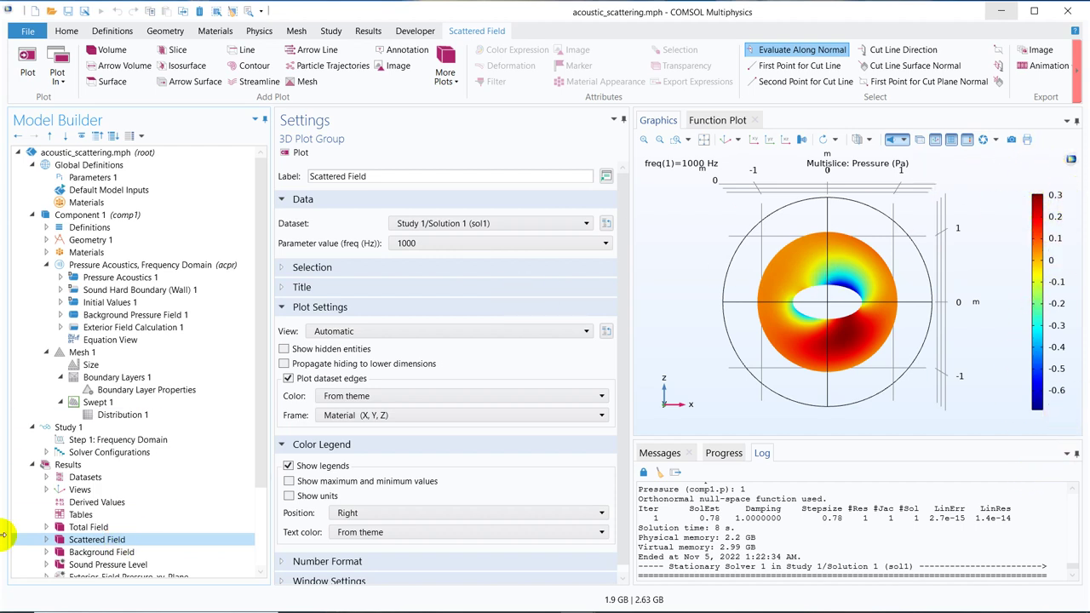
left_click(123, 551)
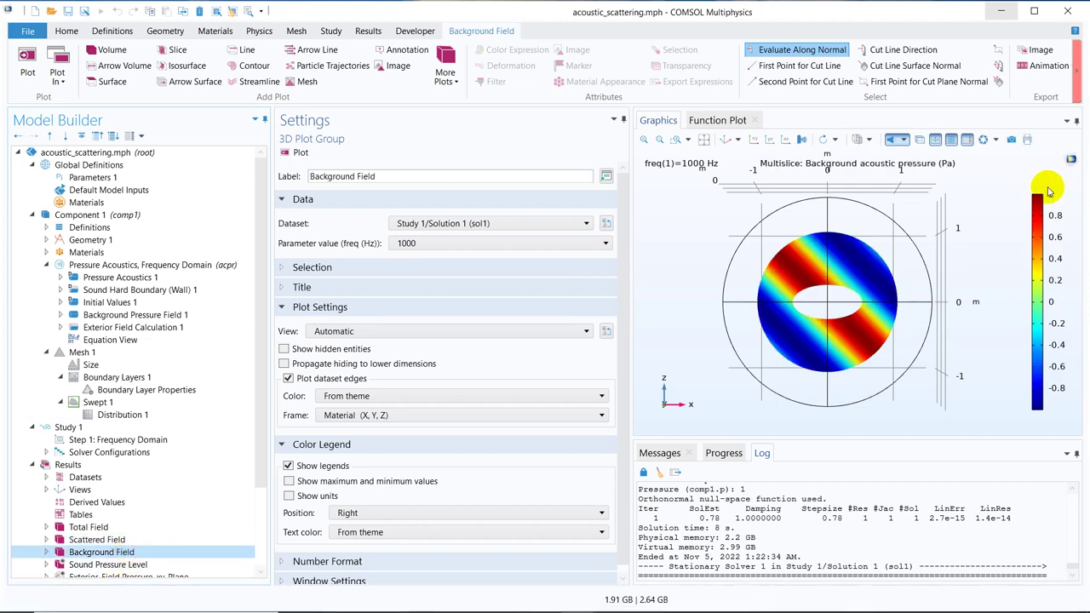
left_click(109, 542)
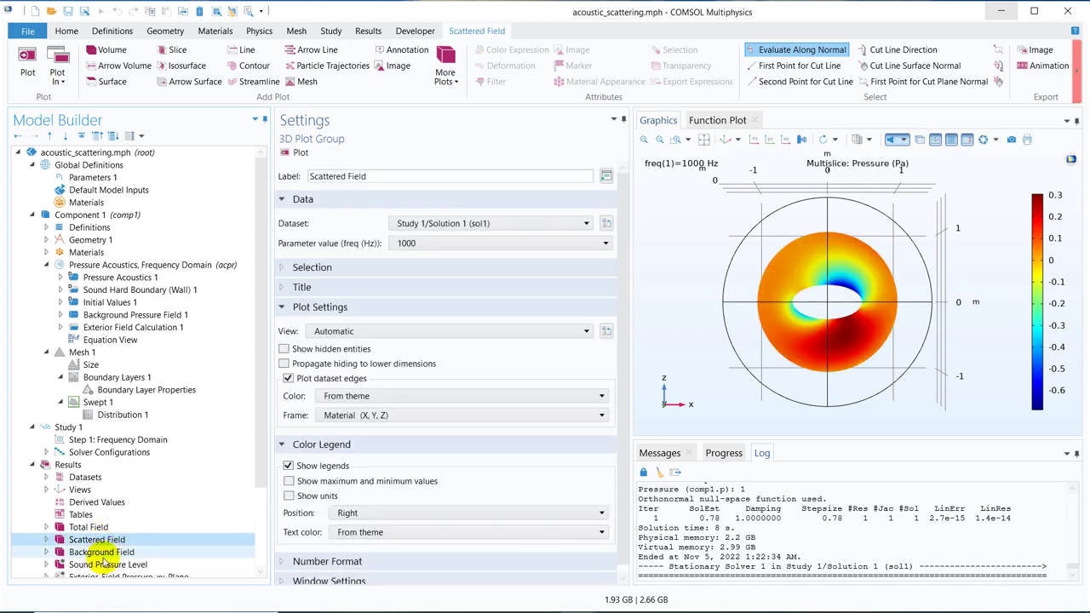
left_click(101, 553)
left_click(97, 528)
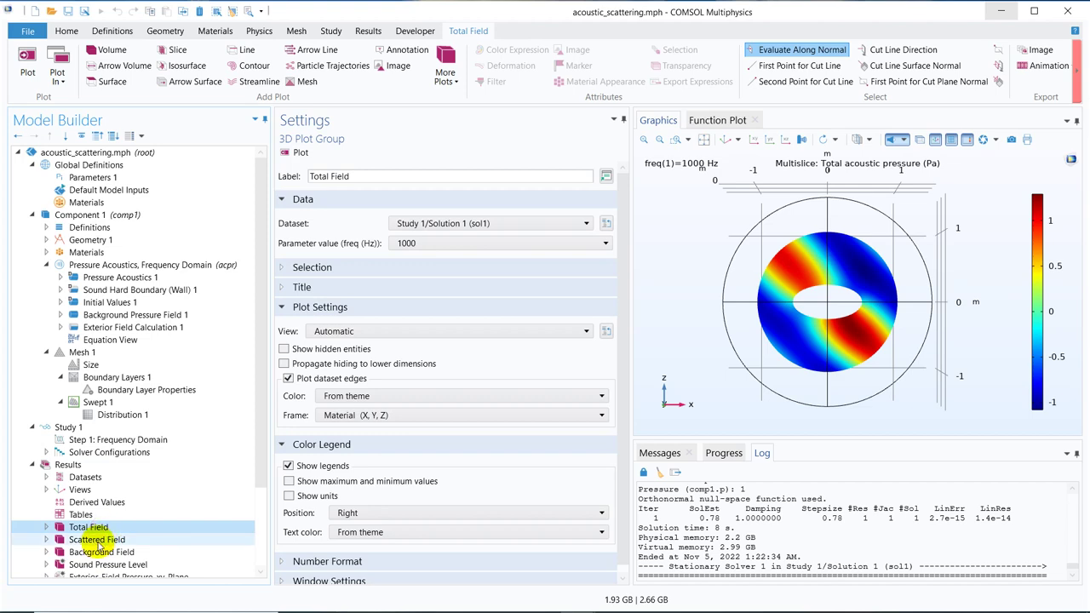
left_click(98, 541)
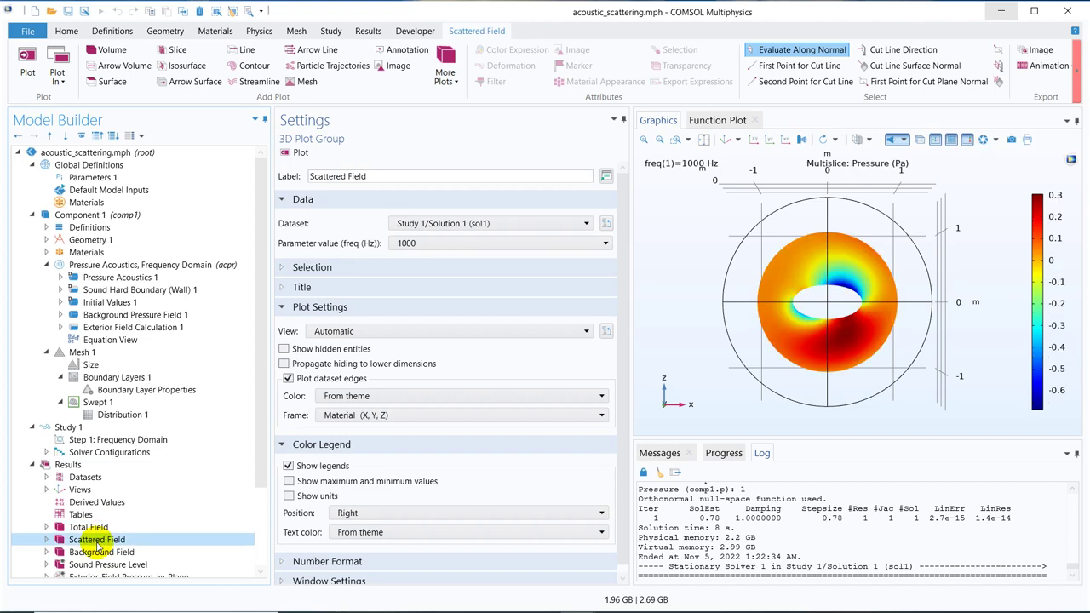
Display the Exterior-Field Pressure, xy-Plane polar plot to examine its radiation pattern.
left_click_drag(264, 282, 258, 433)
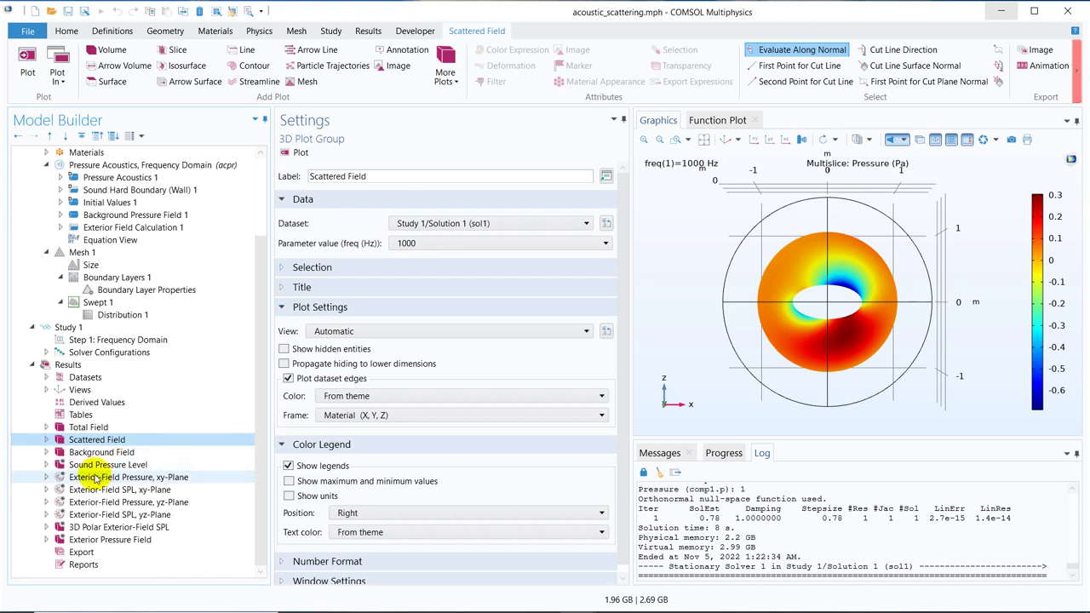
left_click(127, 477)
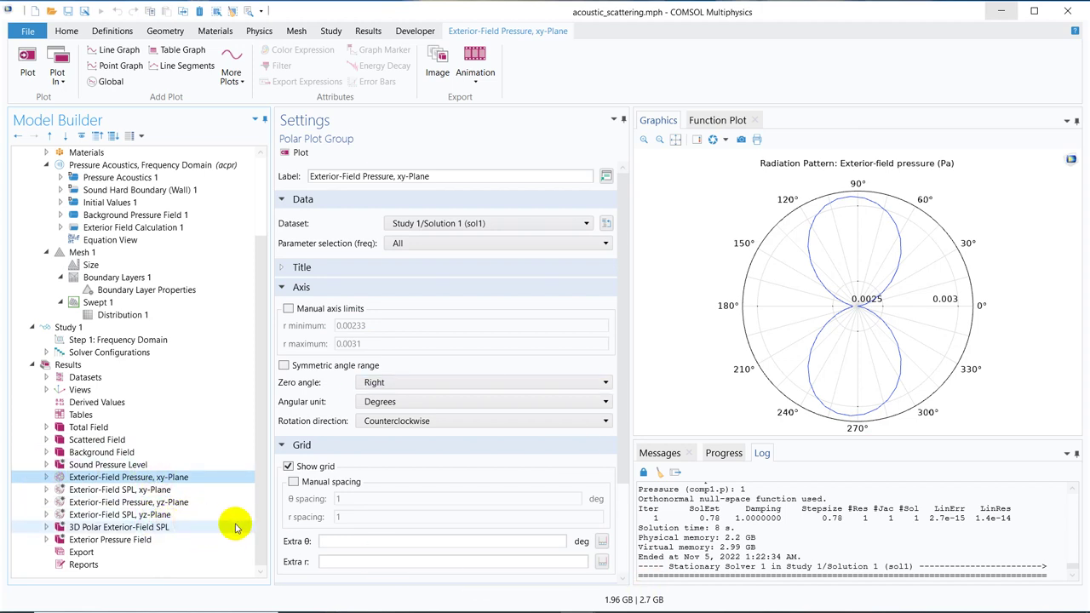
Switch to the acoustic scattering PDF in Edge and review the Figure 1 sketch of the modeled system on page 2.
mouse_move(618, 609)
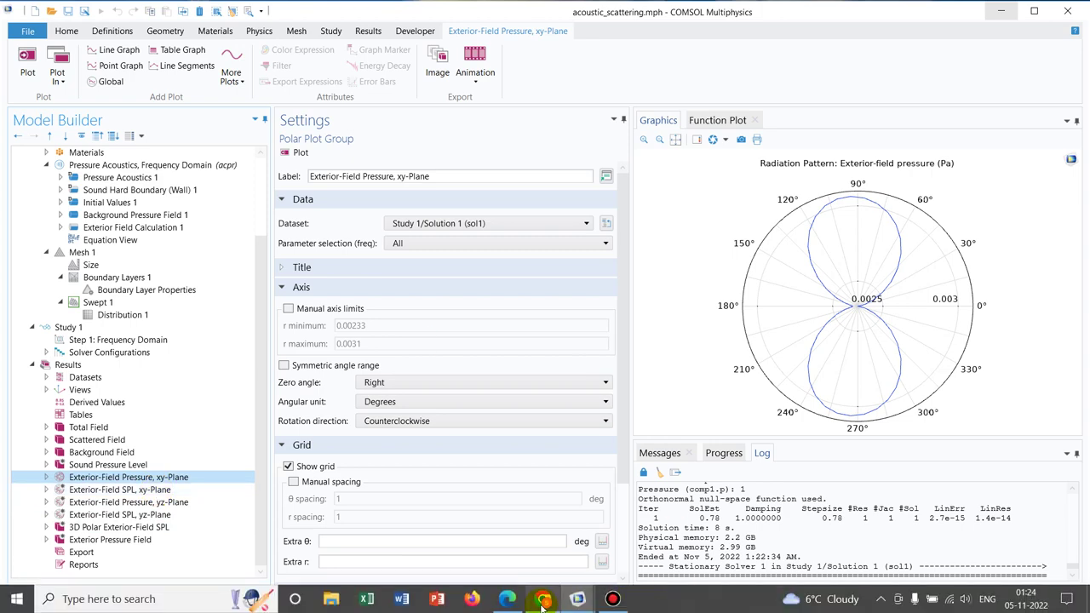
mouse_move(513, 603)
left_click(511, 540)
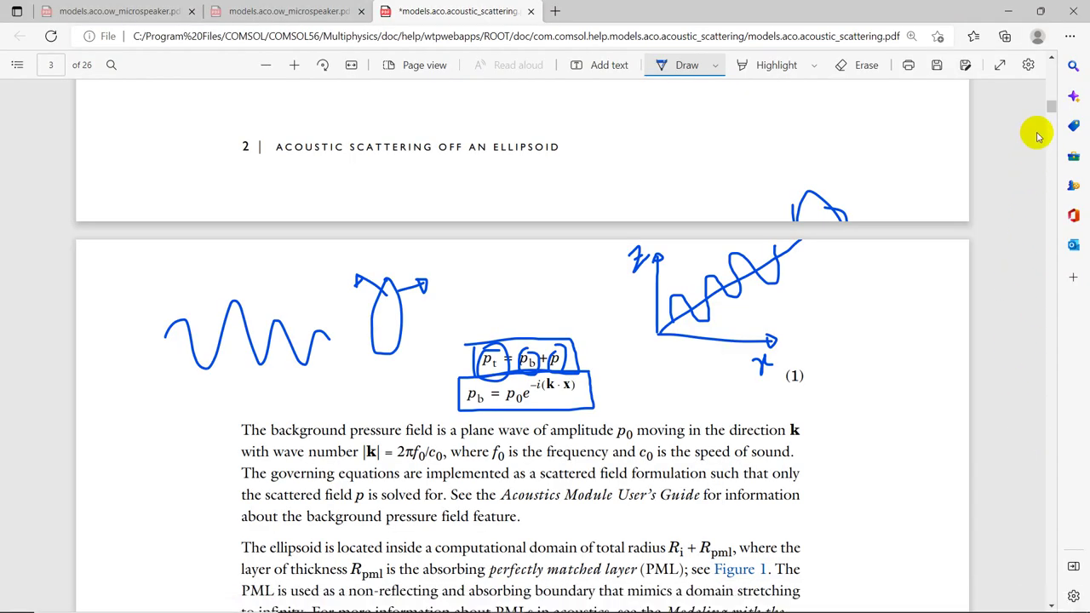
left_click_drag(1049, 109, 1050, 96)
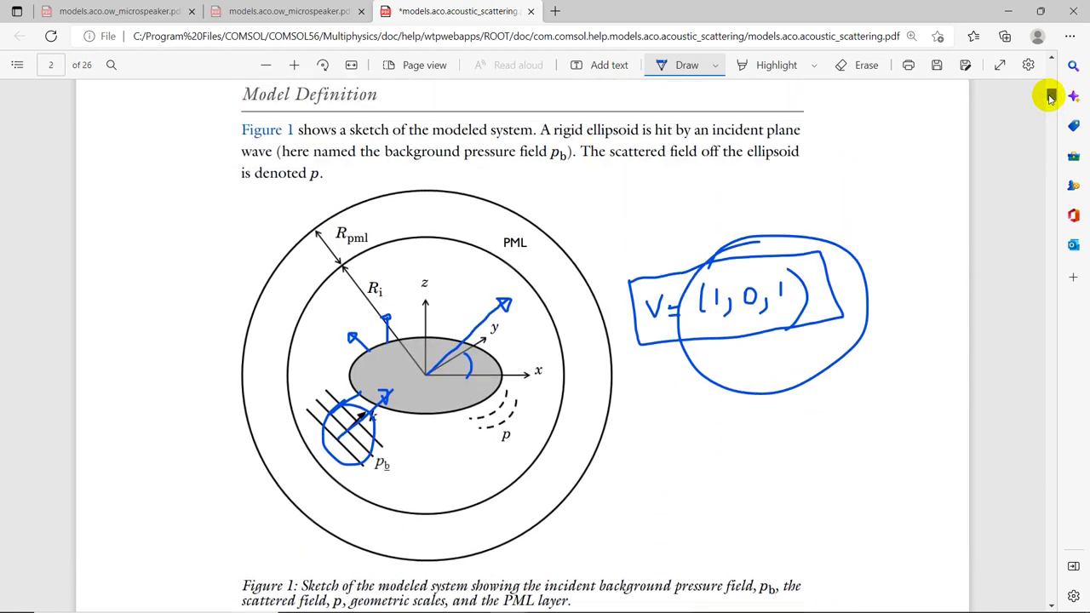